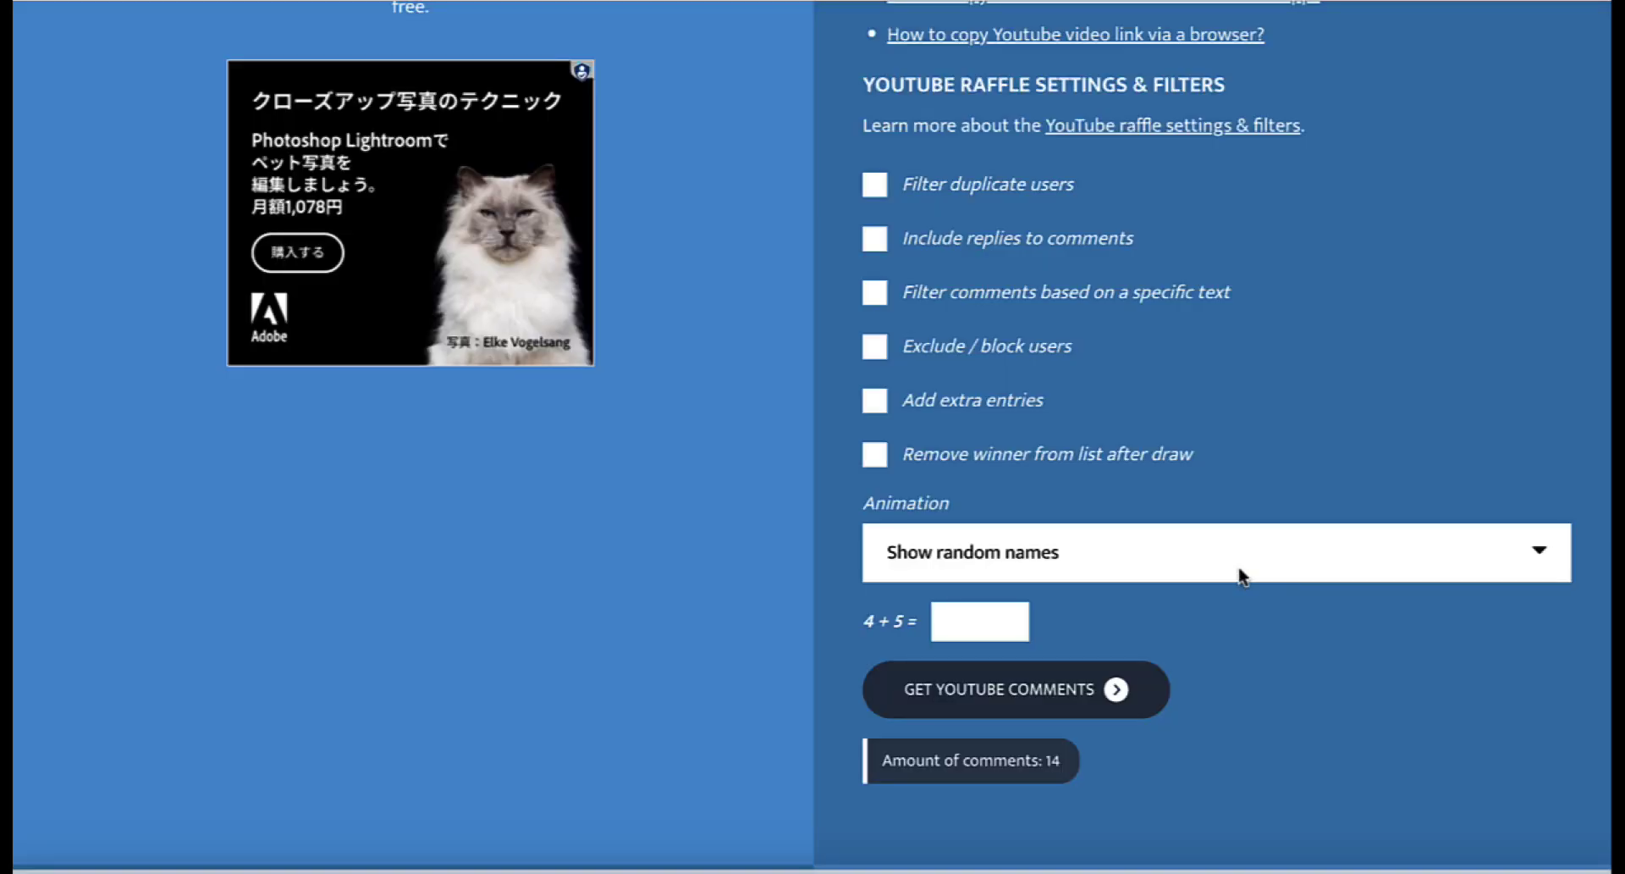
# Answer the captcha with 9, load the video's YouTube comments and draw a random winner
pyautogui.click(995, 619)
pyautogui.write('9')
pyautogui.click(1039, 693)
pyautogui.scroll(-5, 1345, 683)
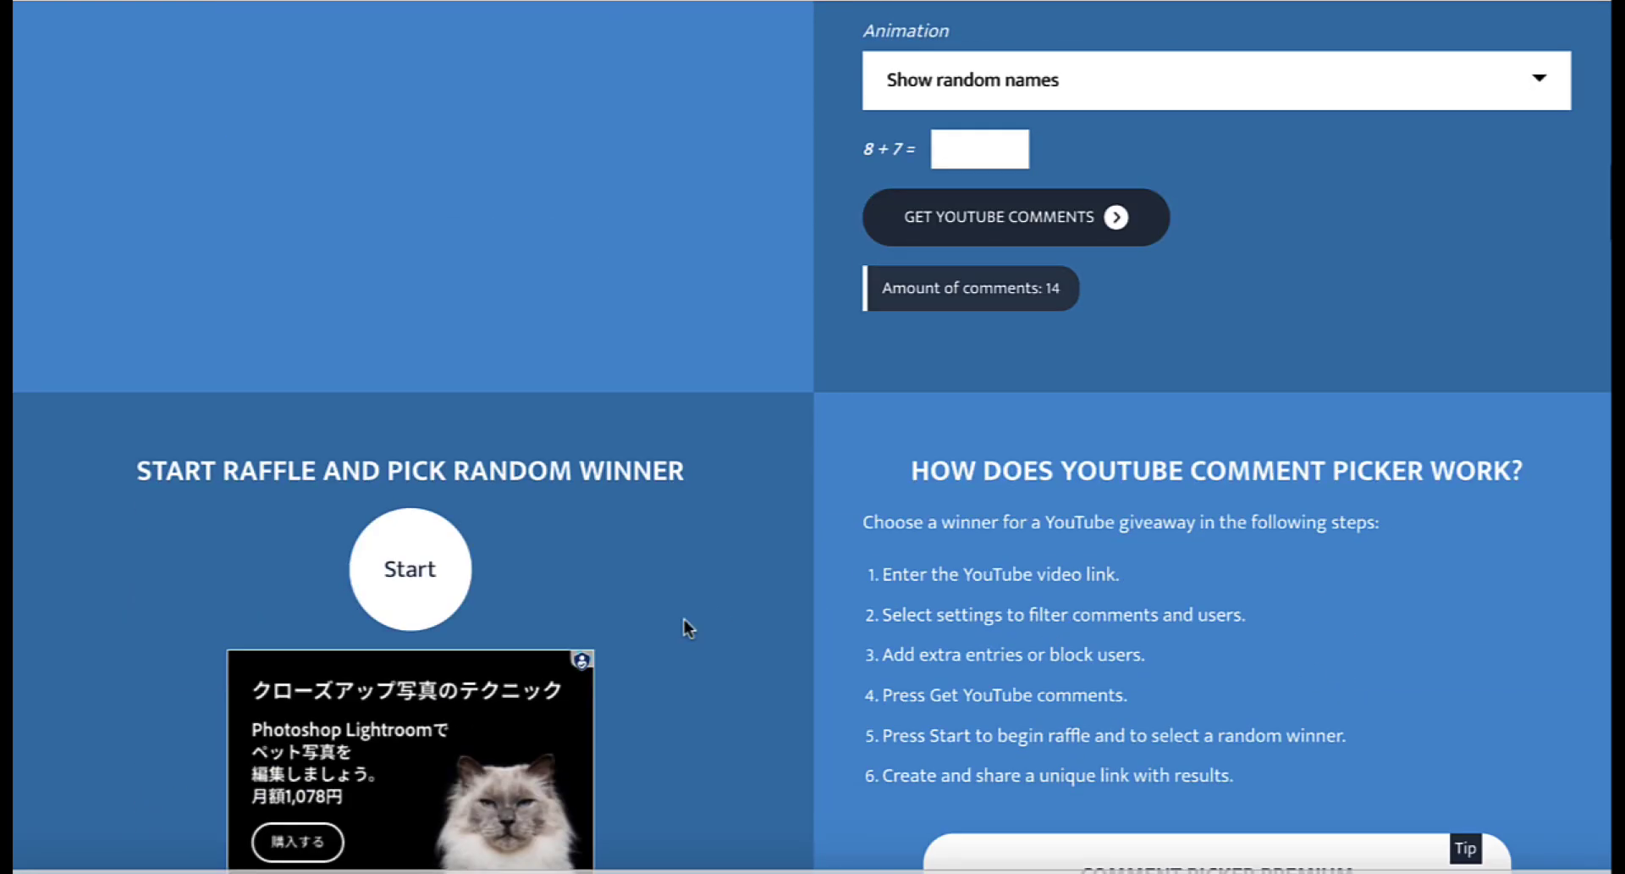
pyautogui.click(452, 558)
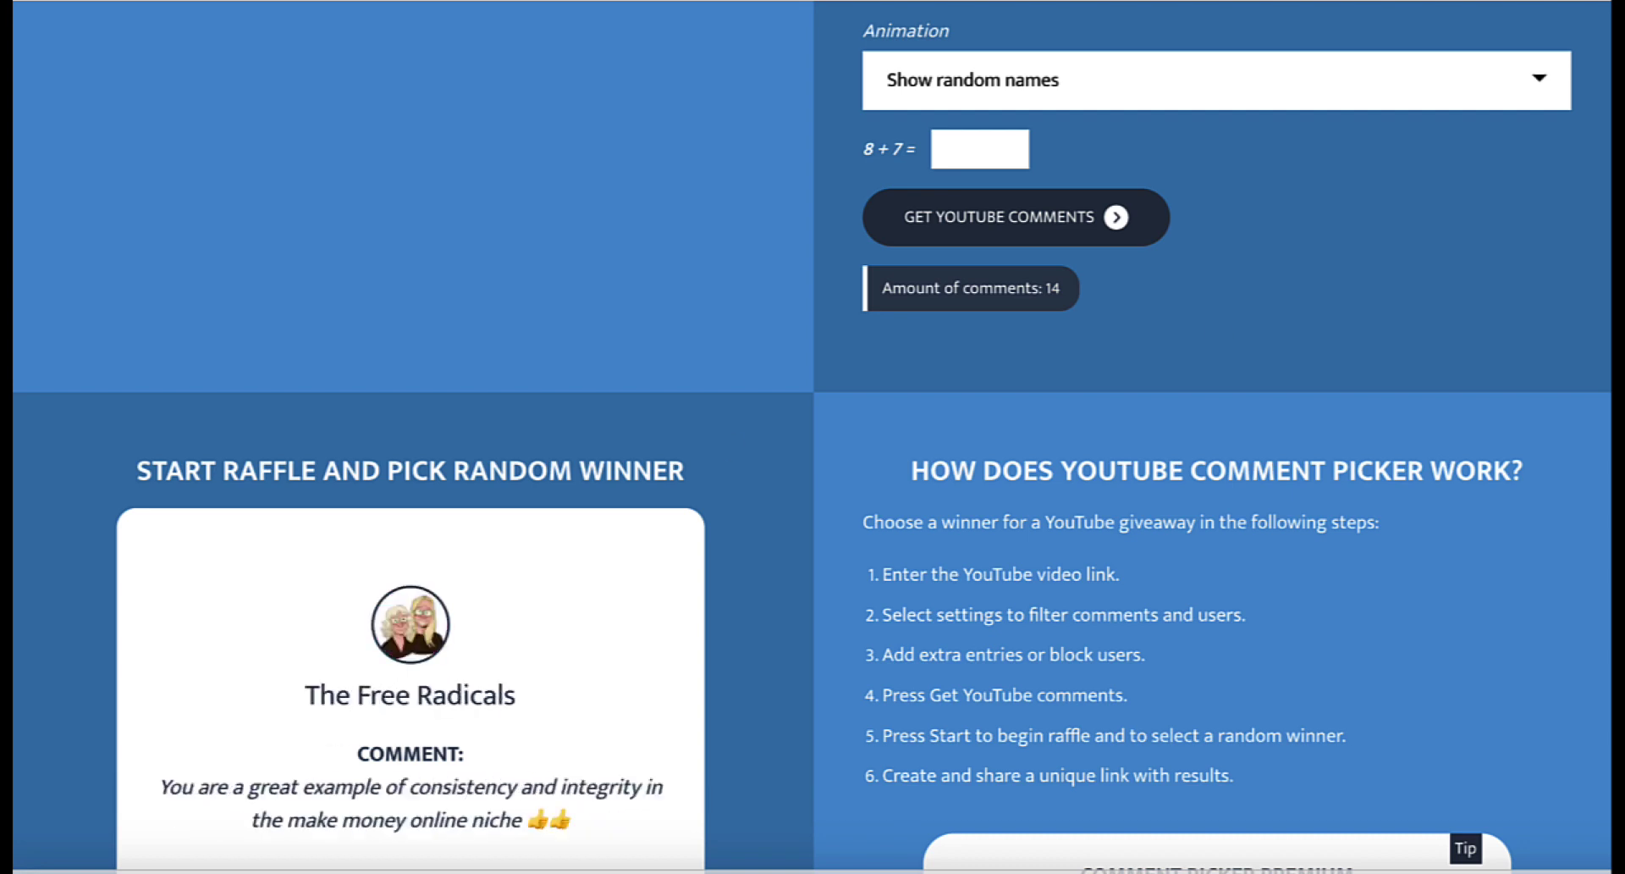
pyautogui.scroll(-3, 1215, 308)
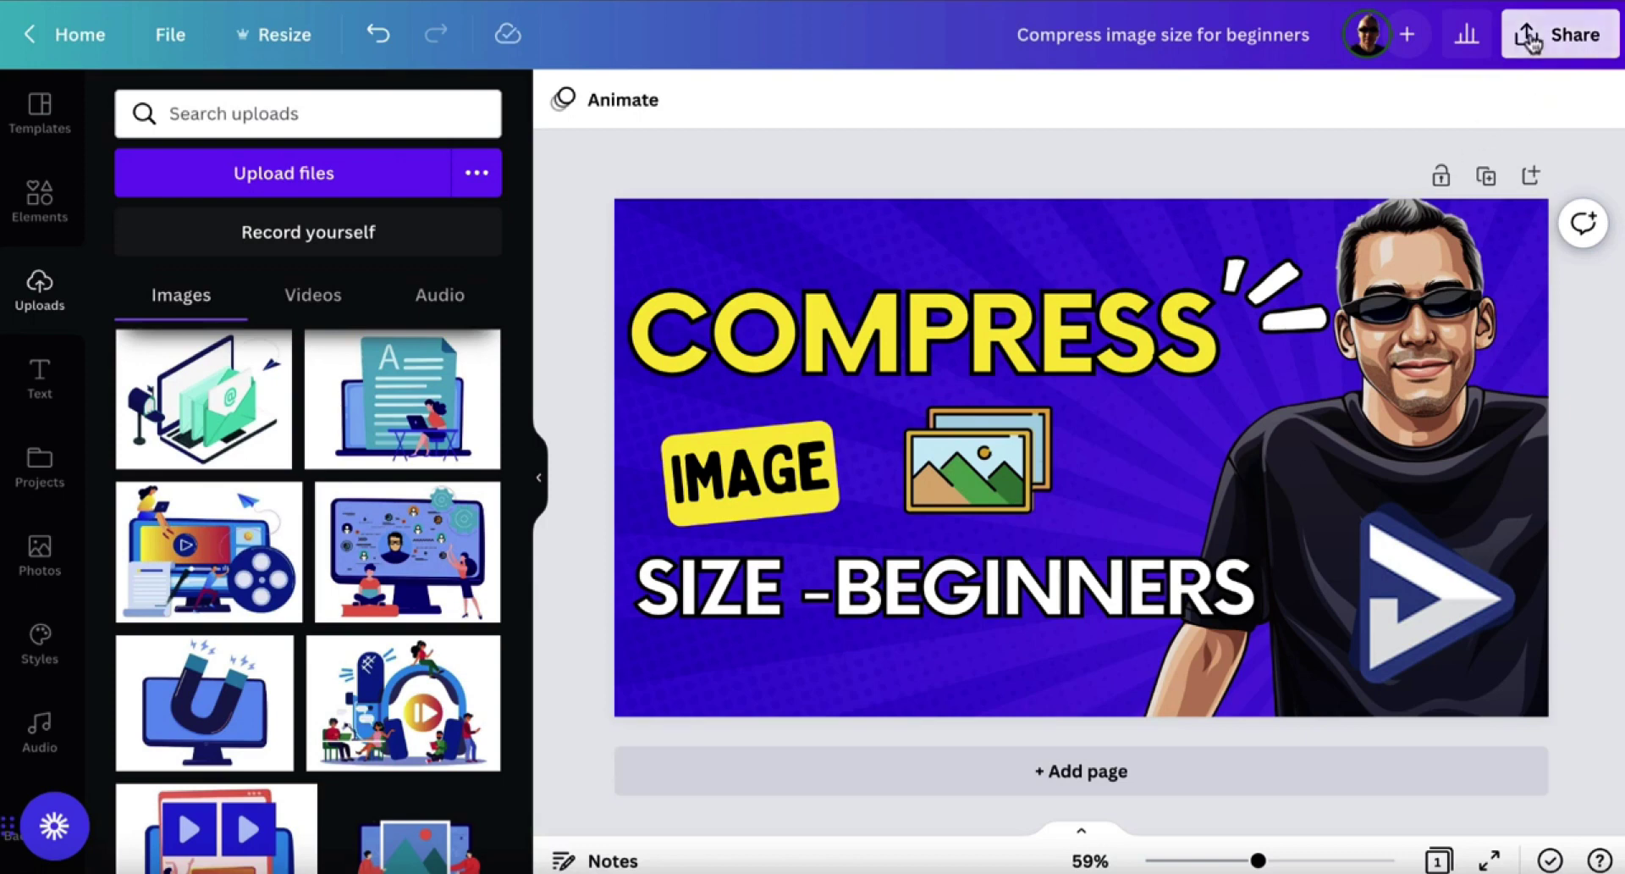
# Download the Canva thumbnail design as a 1,280 × 720 PNG file
pyautogui.click(1531, 41)
pyautogui.click(1231, 625)
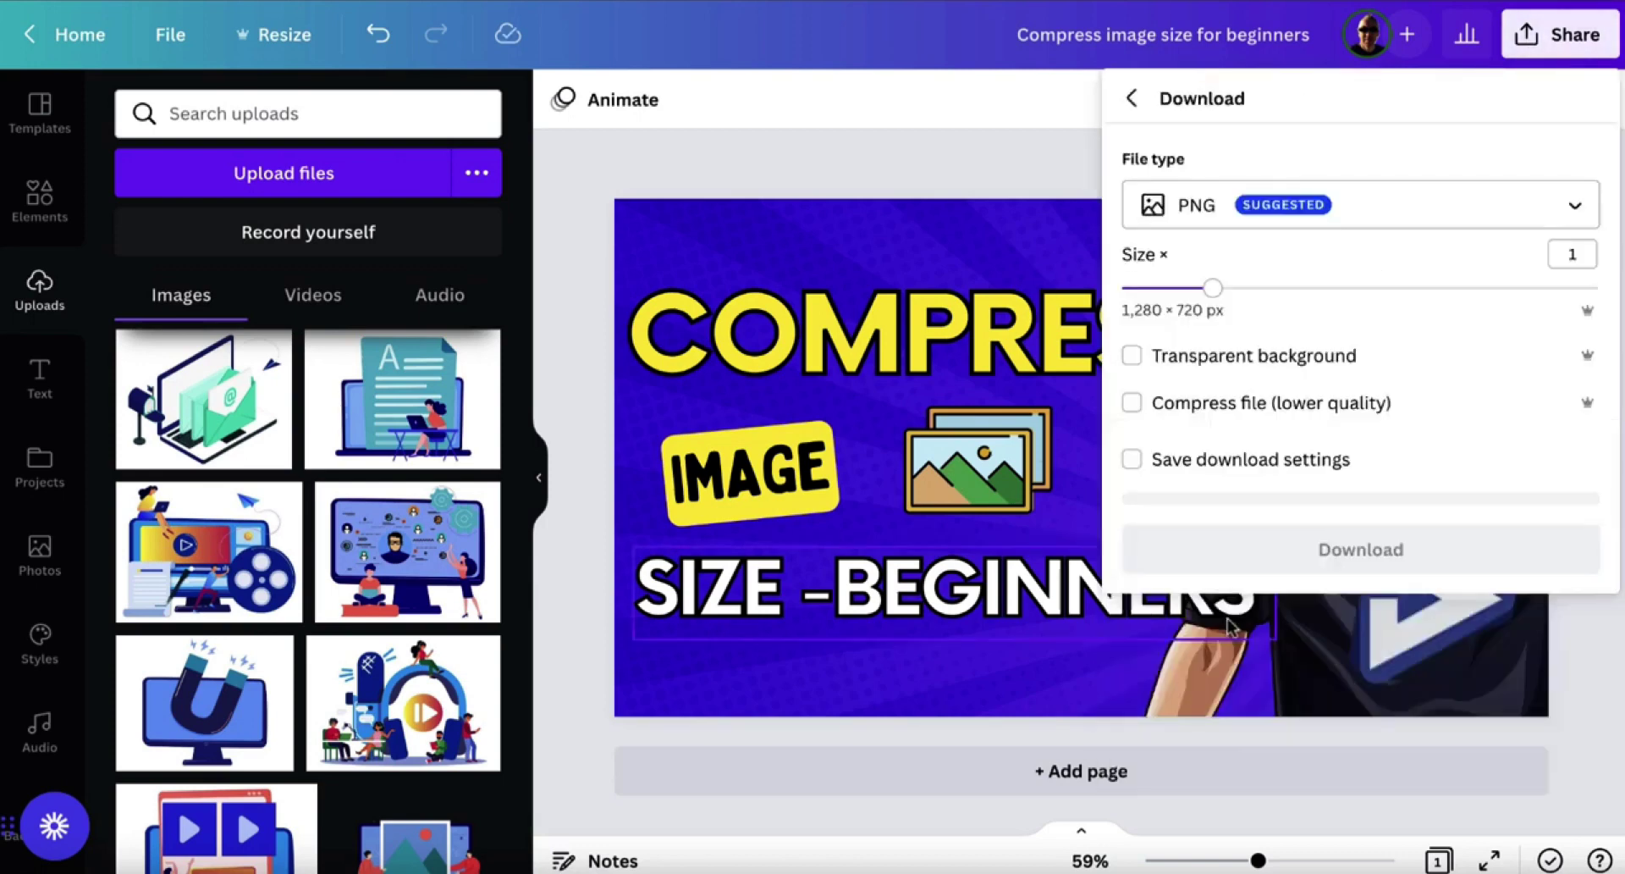
pyautogui.click(1231, 213)
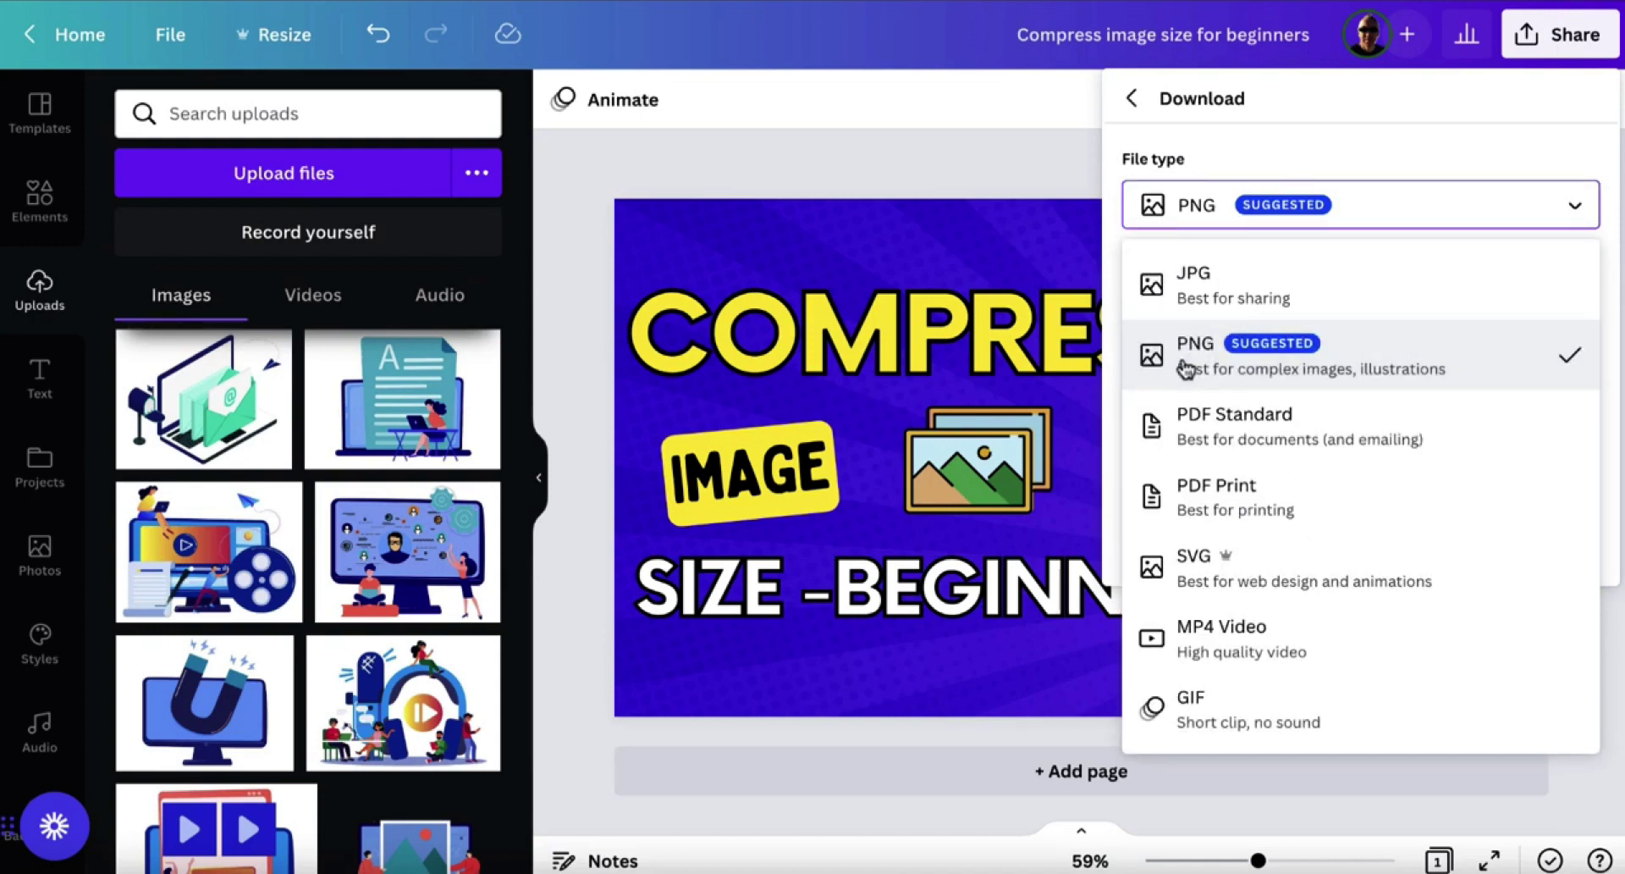
pyautogui.click(1187, 368)
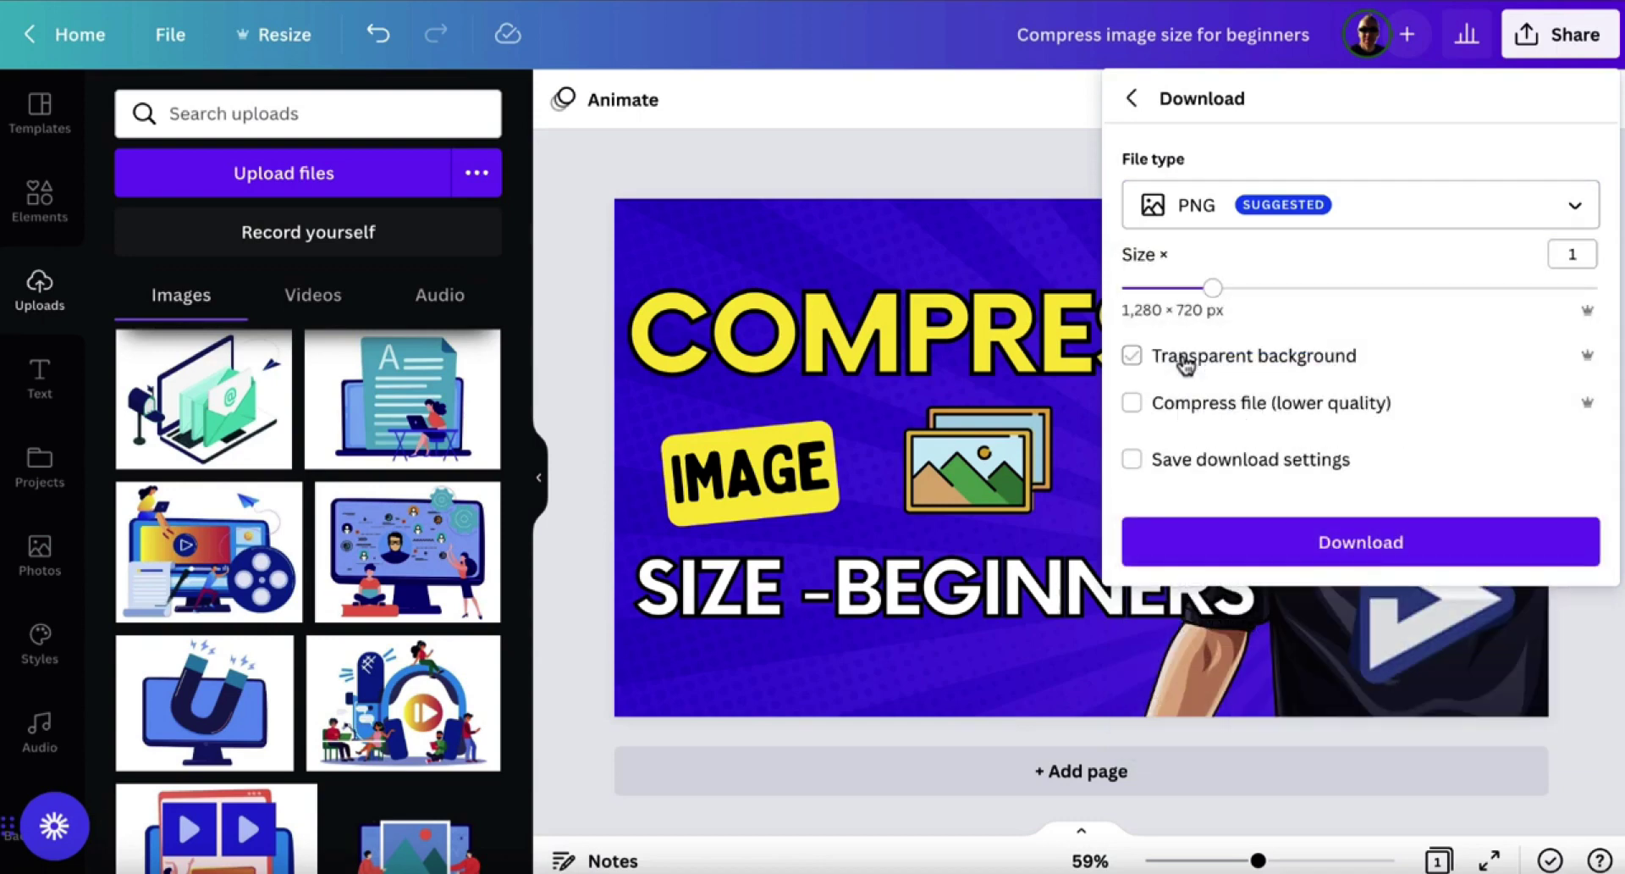
pyautogui.click(1272, 542)
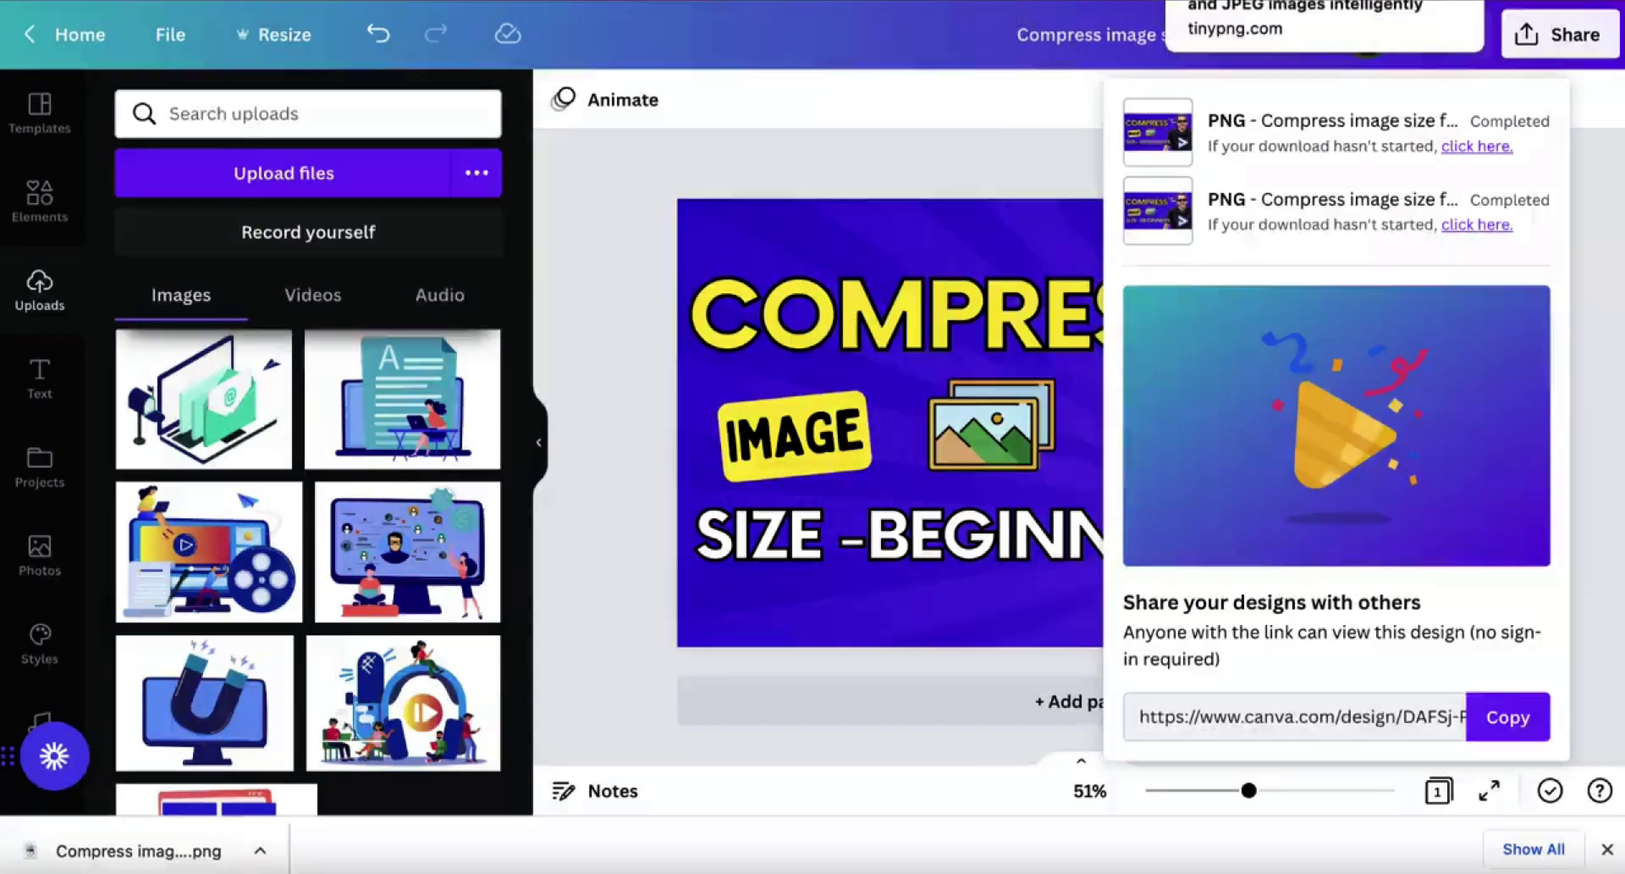
# Compress the thumbnail PNG in TinyPNG from 663.6 KB to 172.6 KB and download it
pyautogui.press('Return')
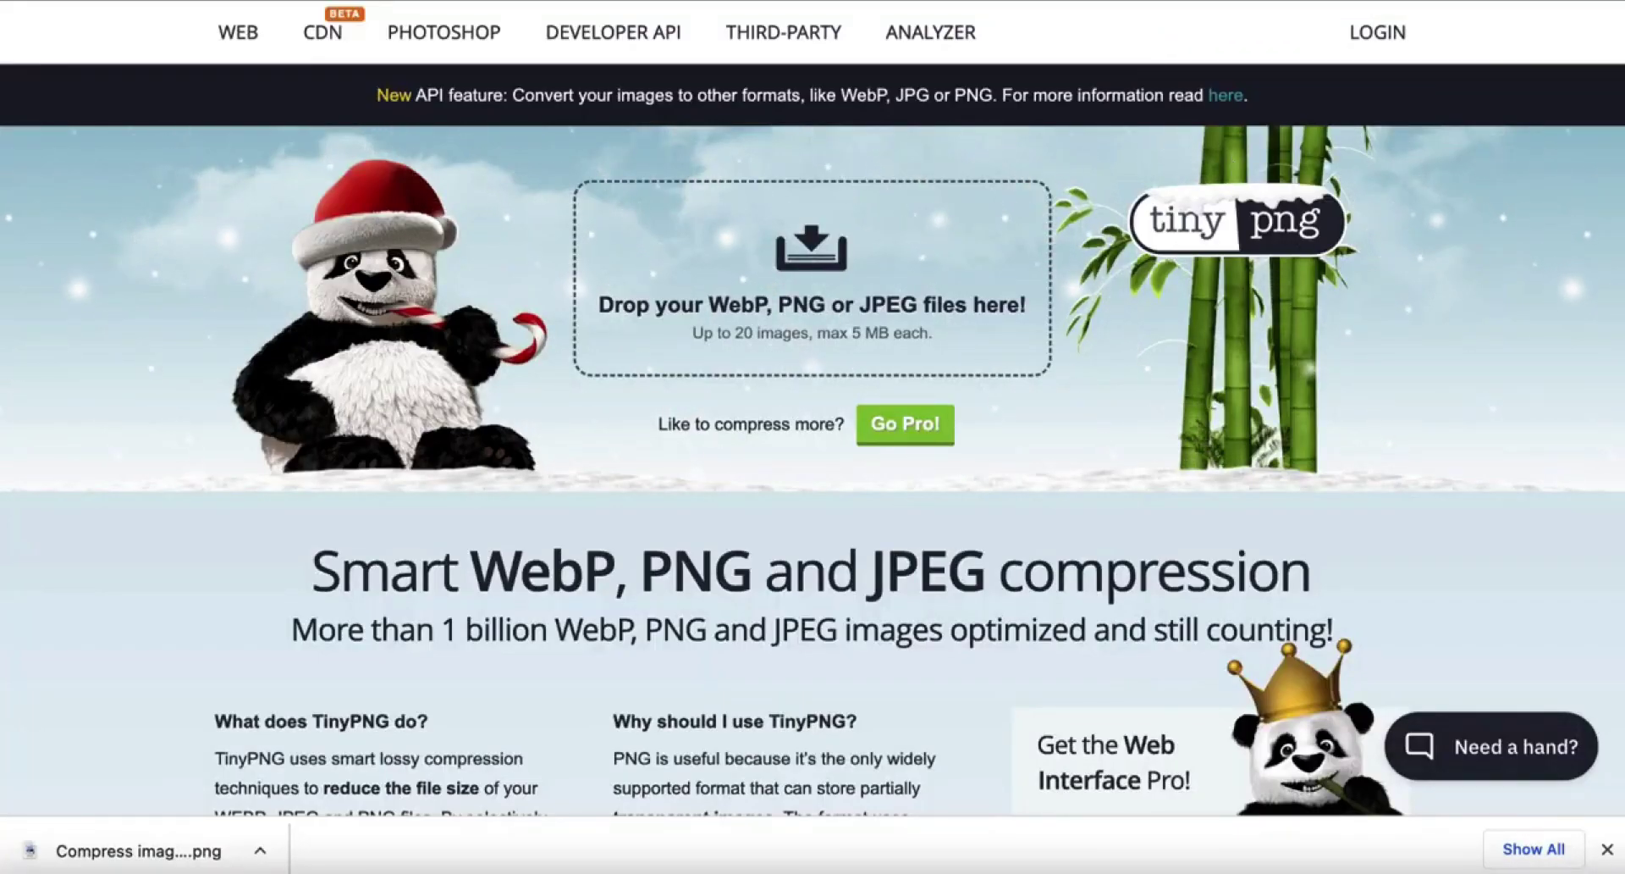
pyautogui.moveTo(136, 850); pyautogui.dragTo(710, 307)
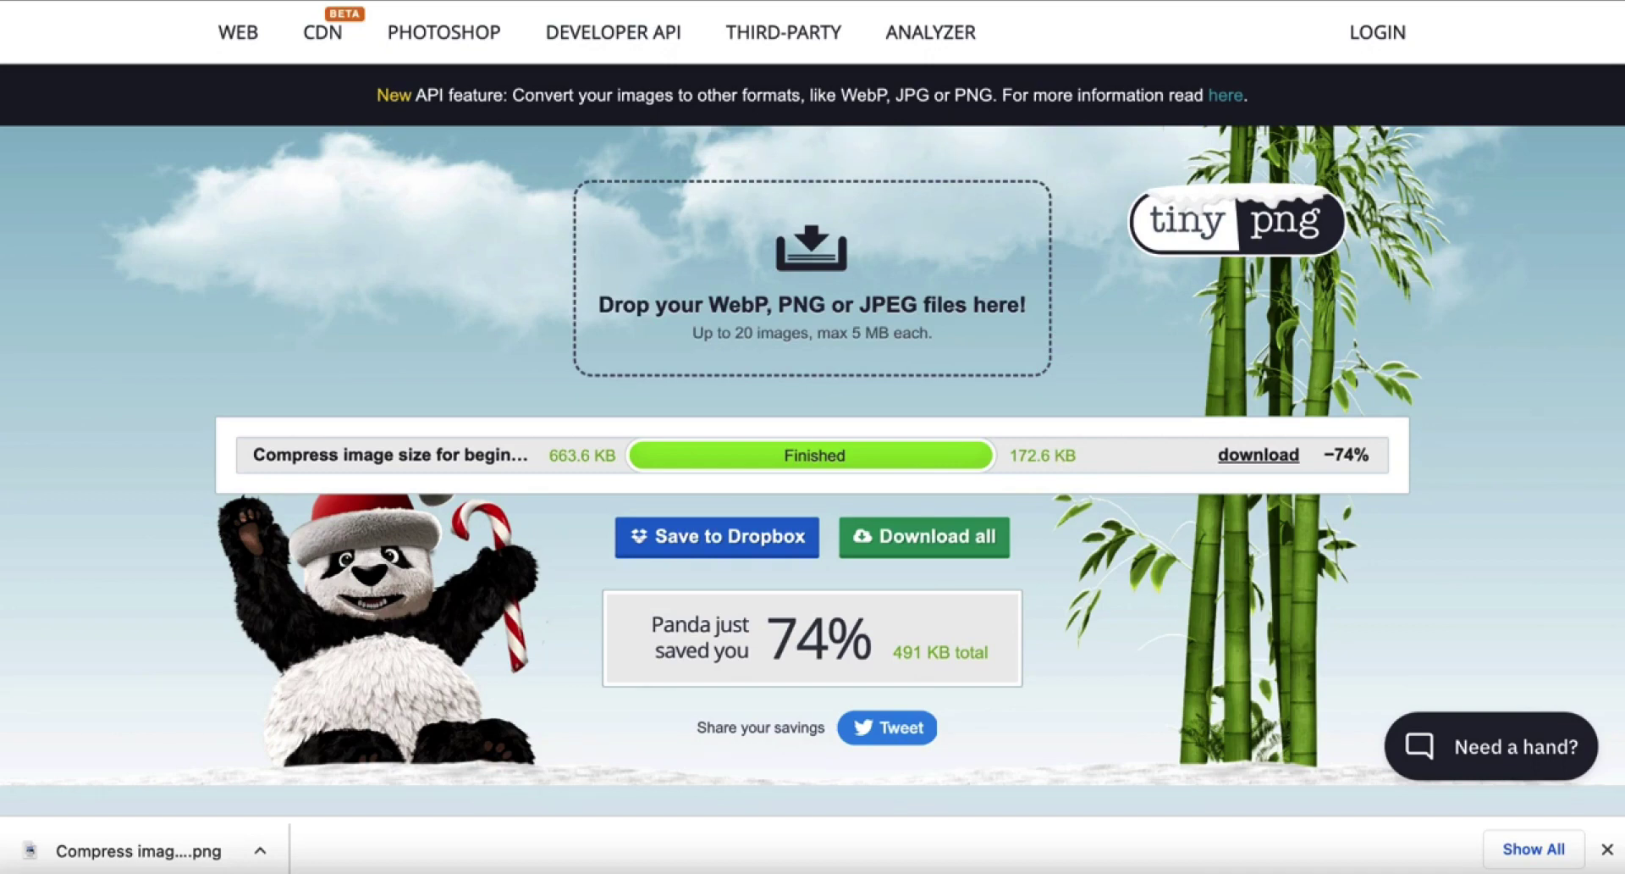
pyautogui.click(1243, 460)
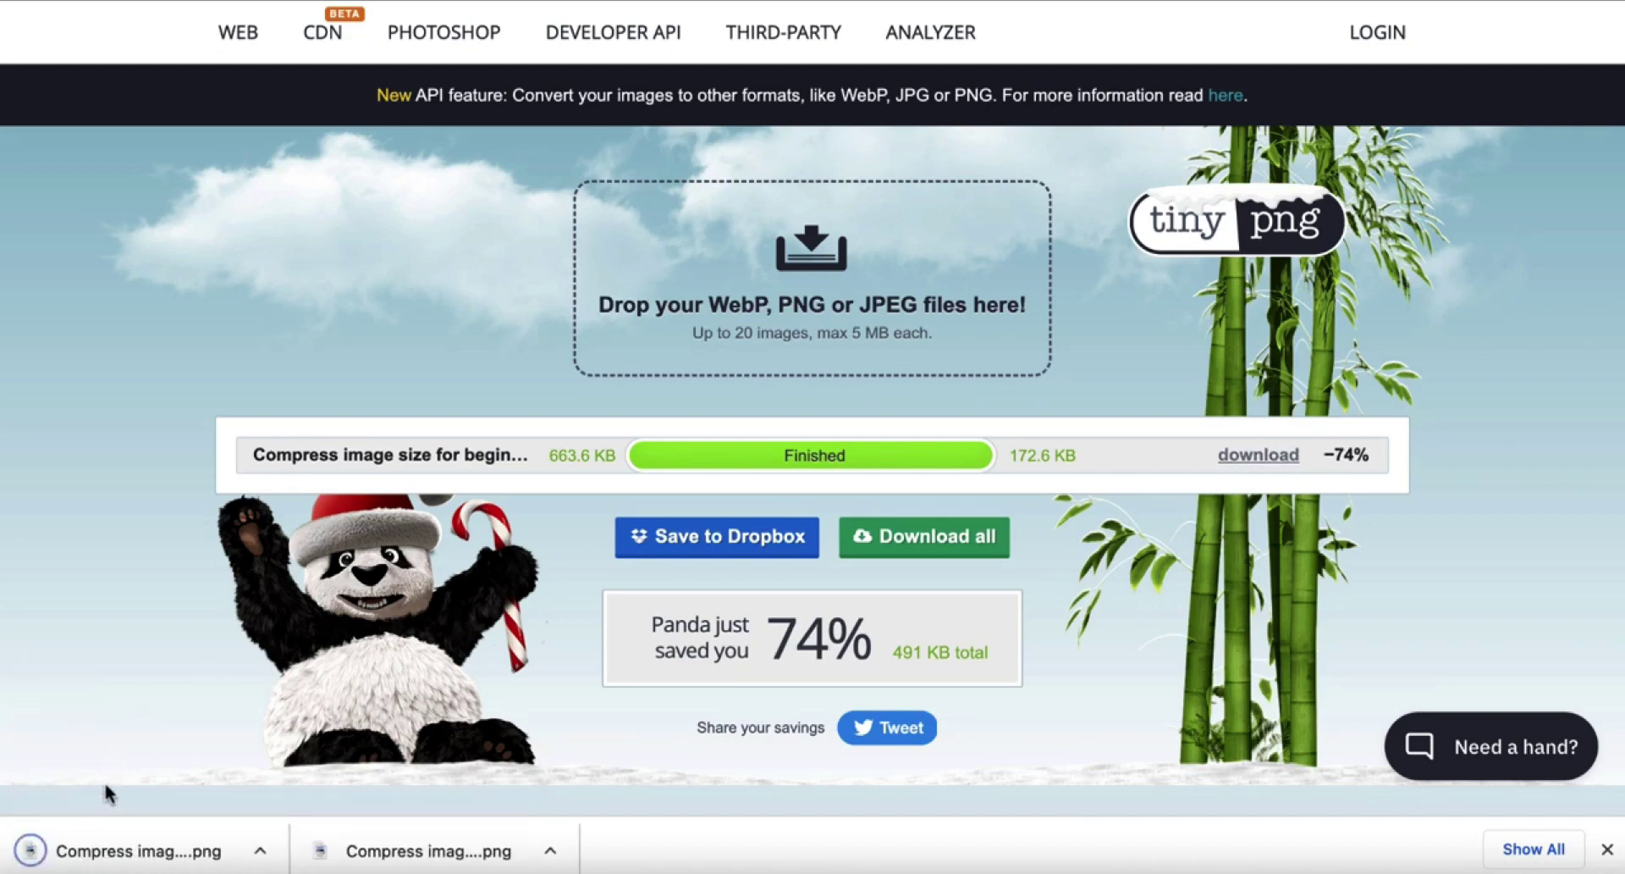
# Preview the compressed PNG, then recompress it in TinyPNG down to 168.3 KB
pyautogui.click(93, 845)
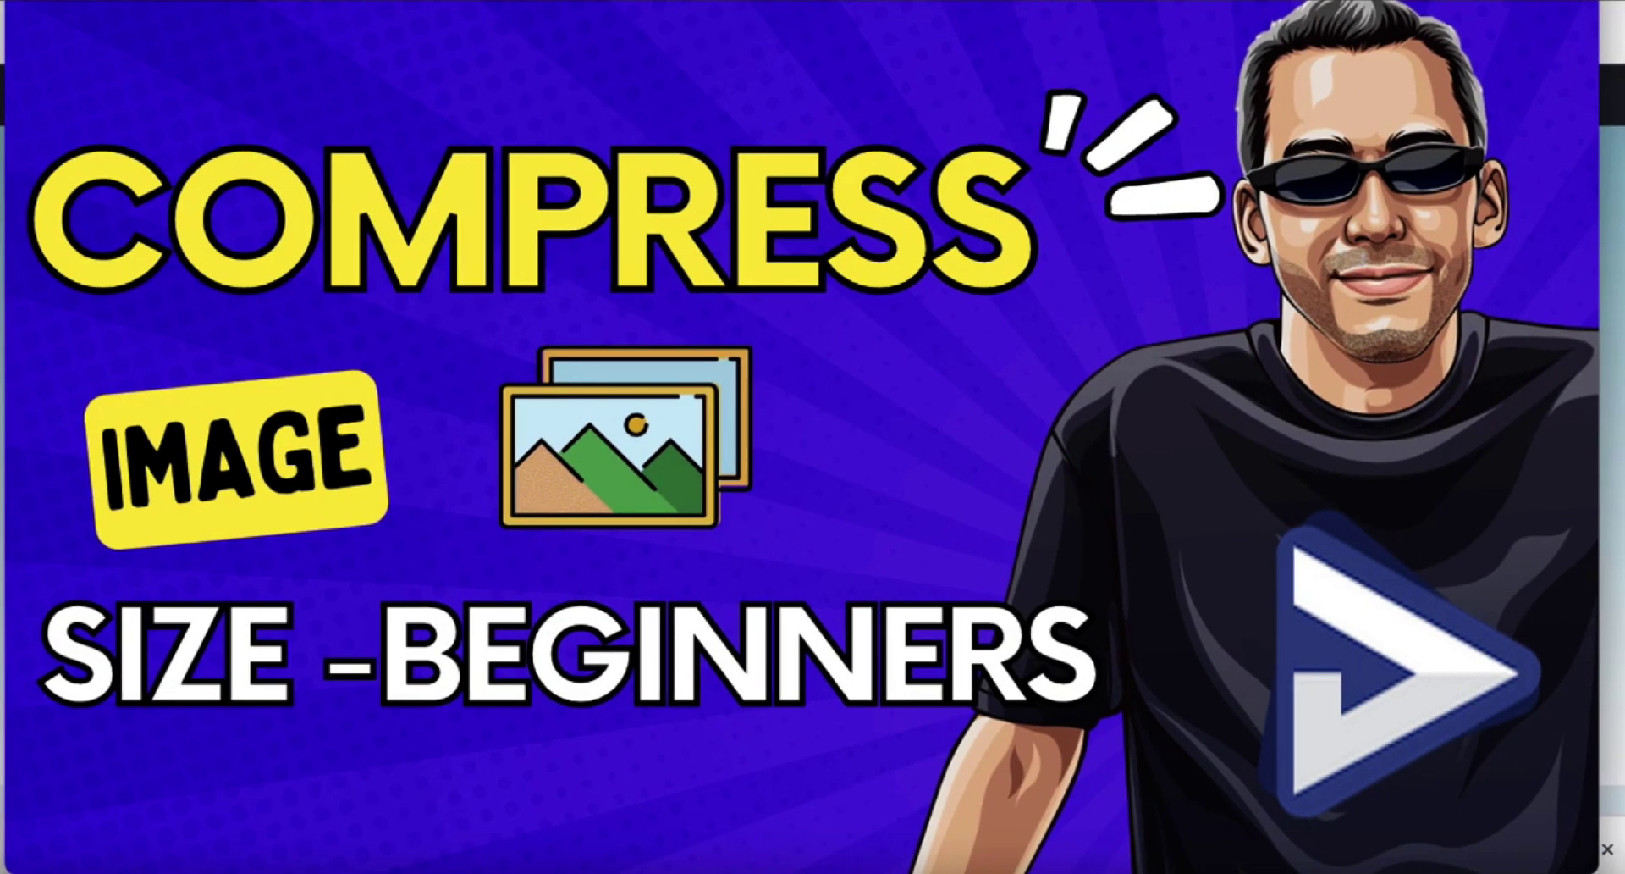
pyautogui.press('super+w')
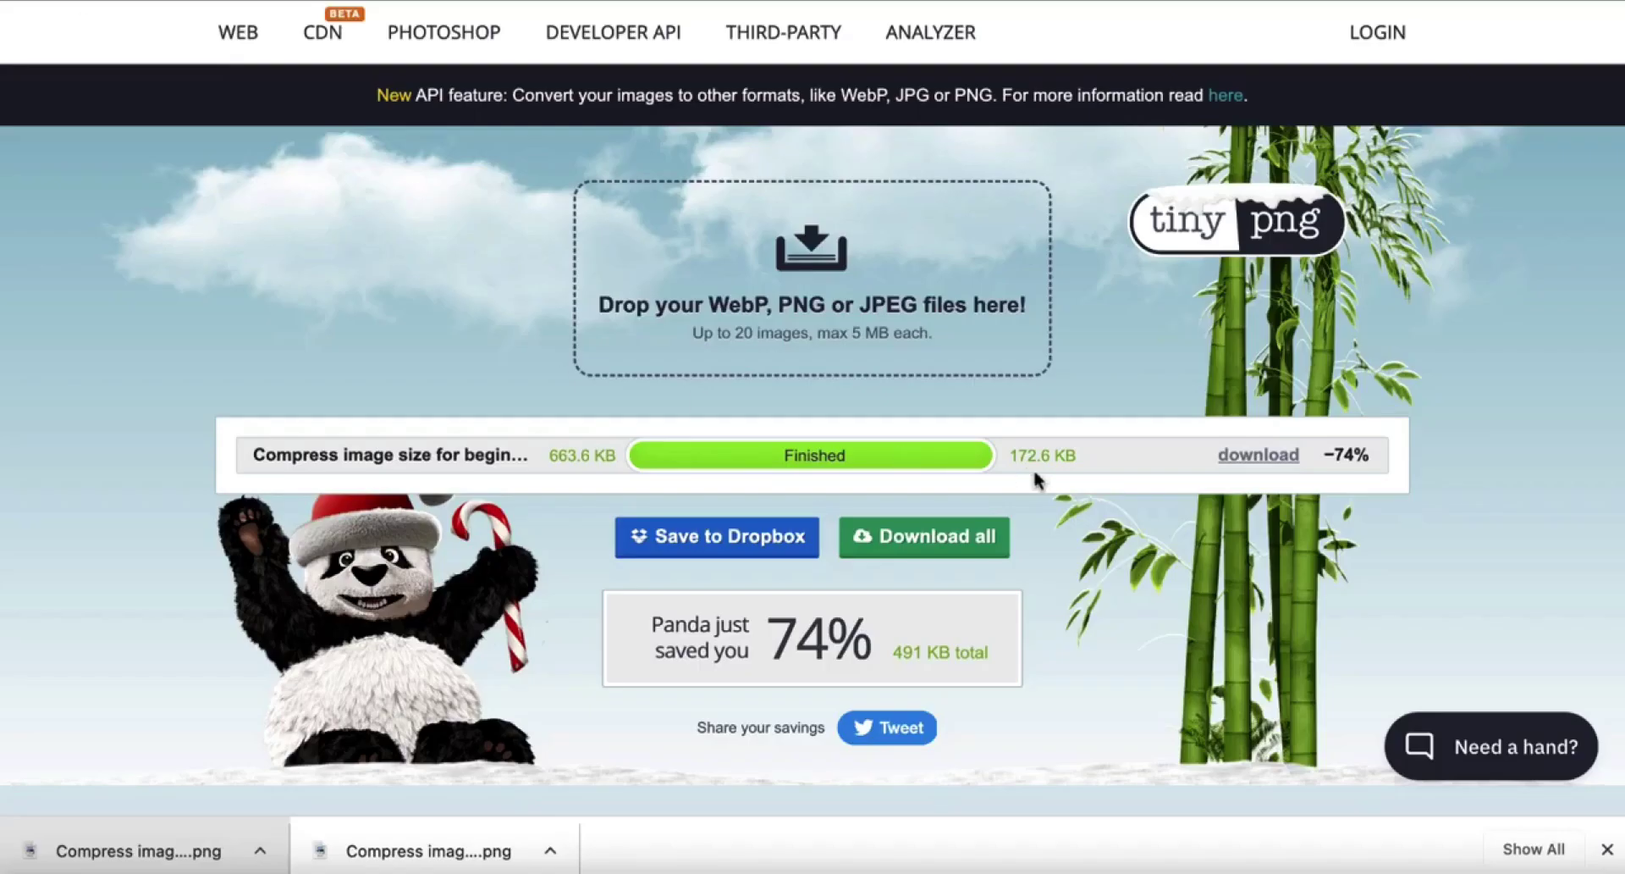
pyautogui.moveTo(164, 850); pyautogui.dragTo(708, 308)
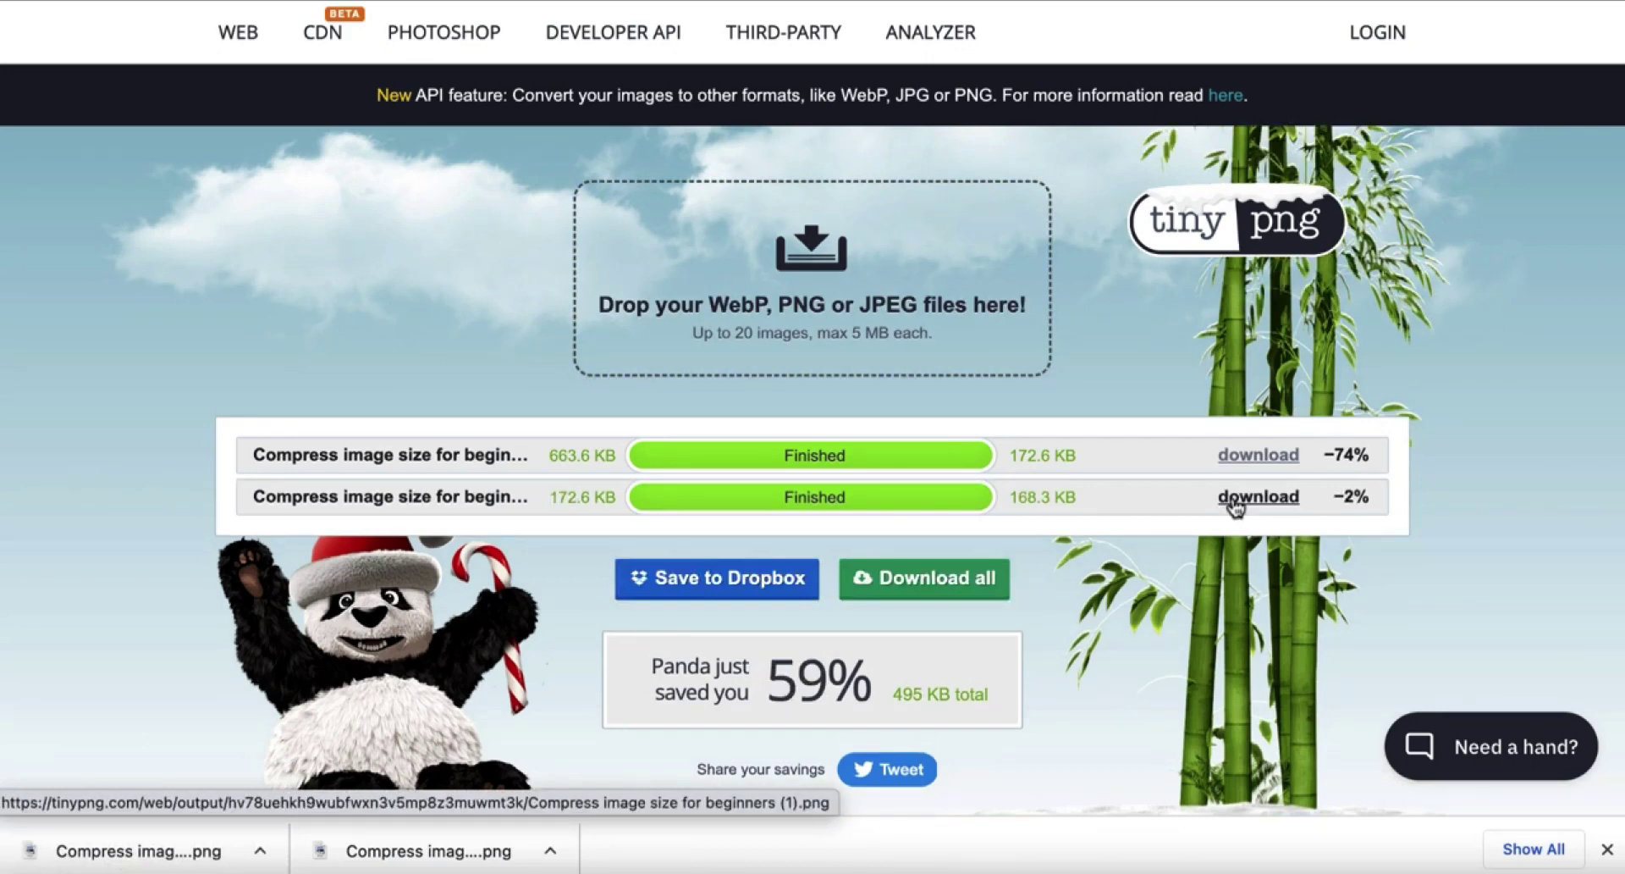
pyautogui.hotkey('ctrl', 'Tab')
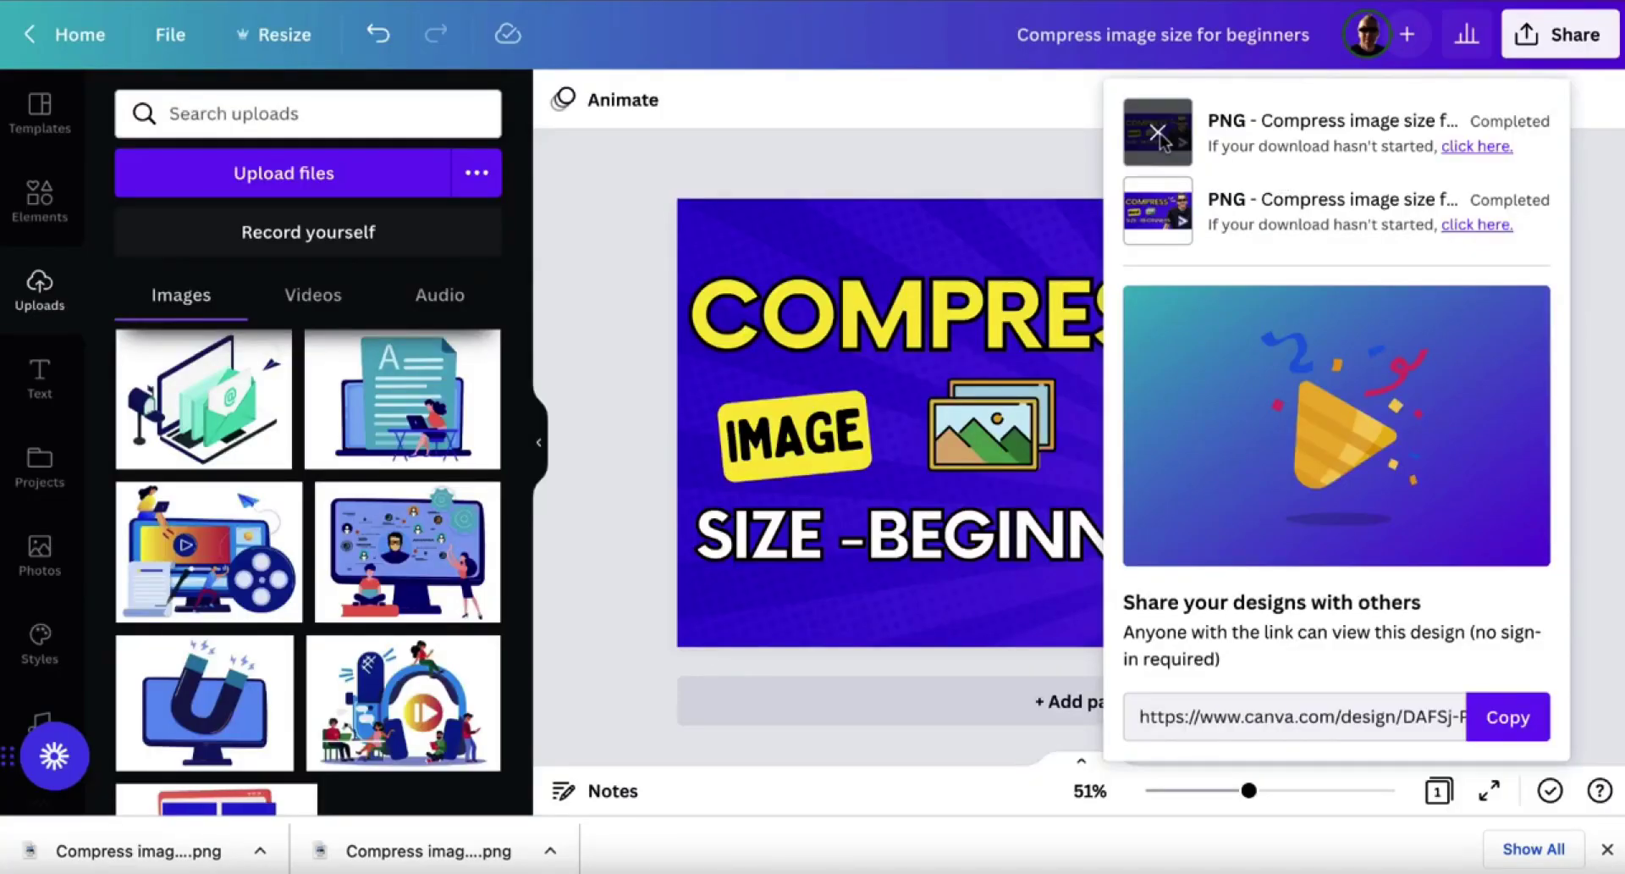
# Export the thumbnail as a JPG and compress it in TinyPNG from 131.8 KB to 101.1 KB
pyautogui.click(1021, 149)
pyautogui.click(1532, 44)
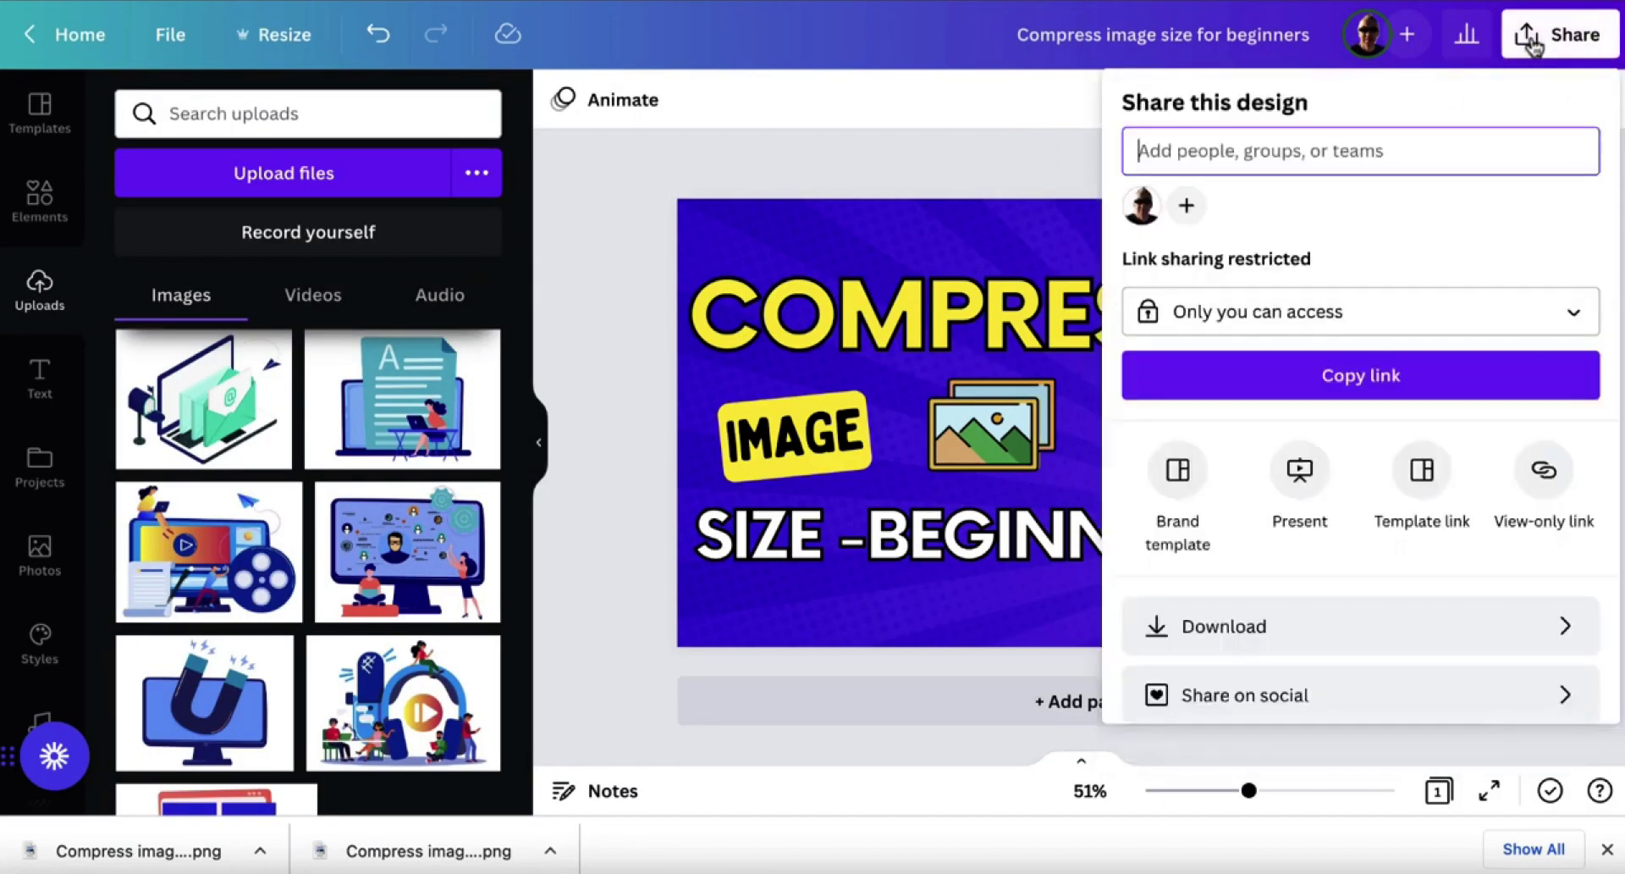
pyautogui.click(1185, 644)
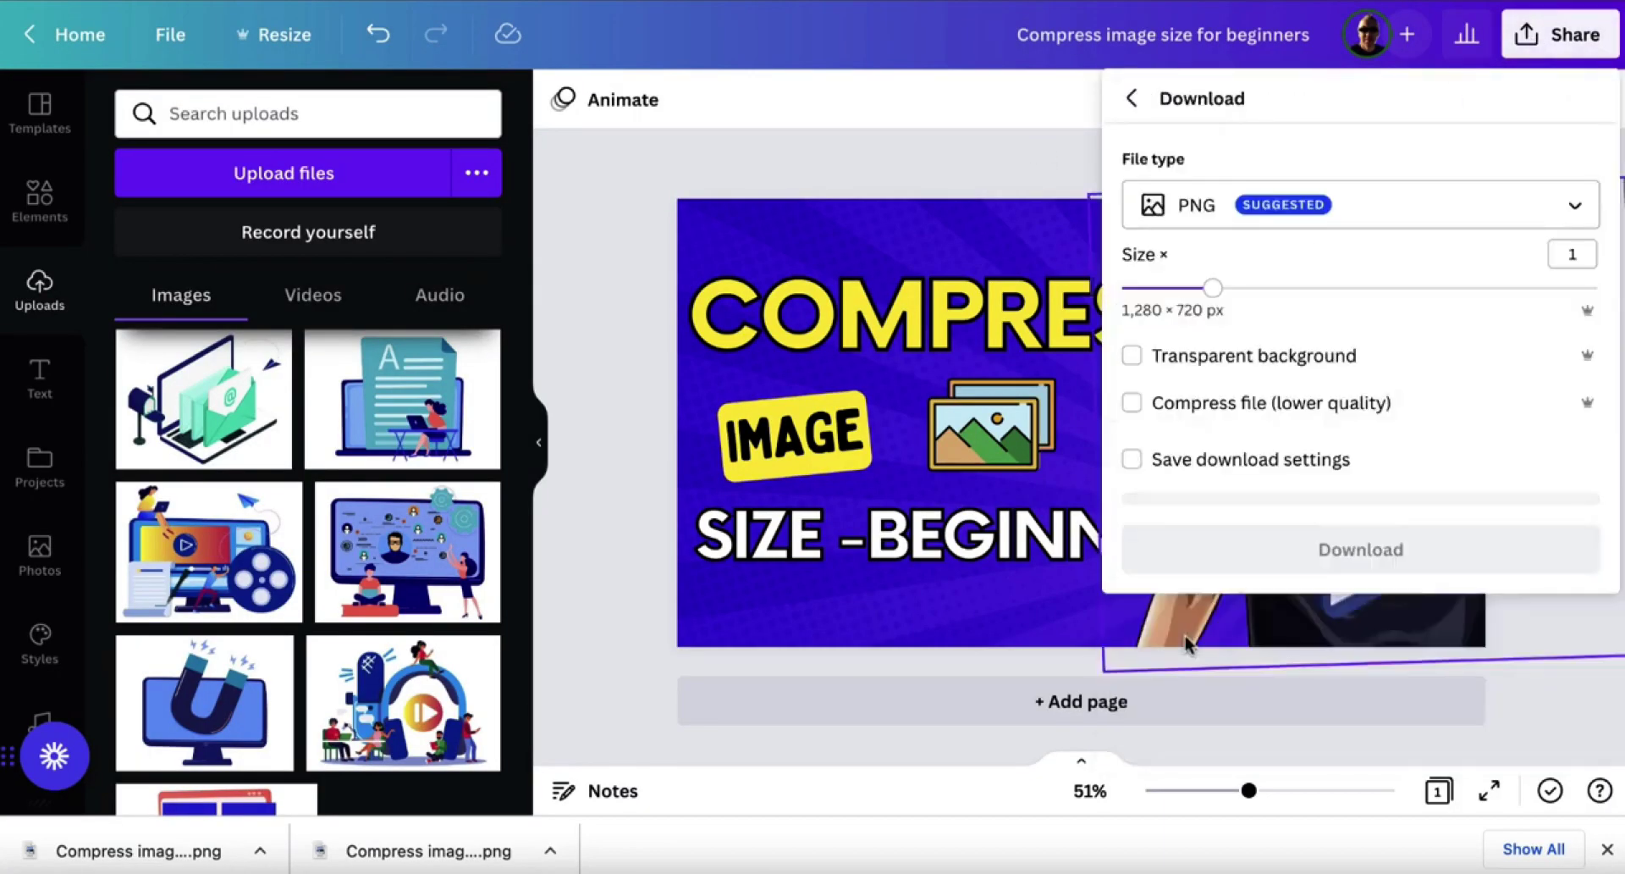
pyautogui.click(1211, 207)
pyautogui.click(1208, 280)
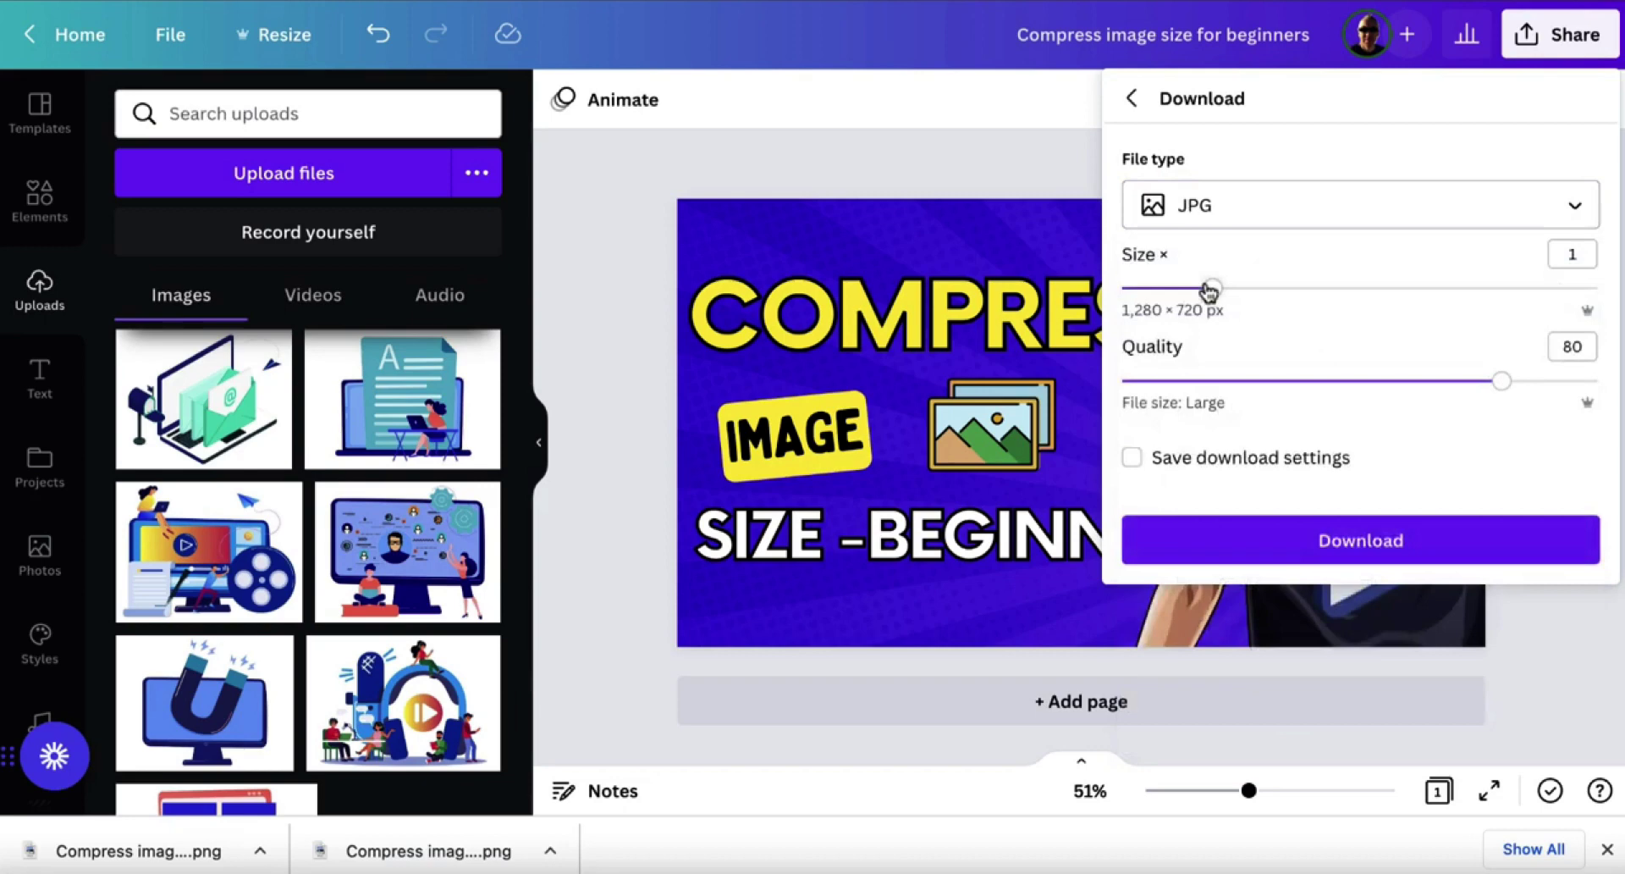
pyautogui.click(1313, 540)
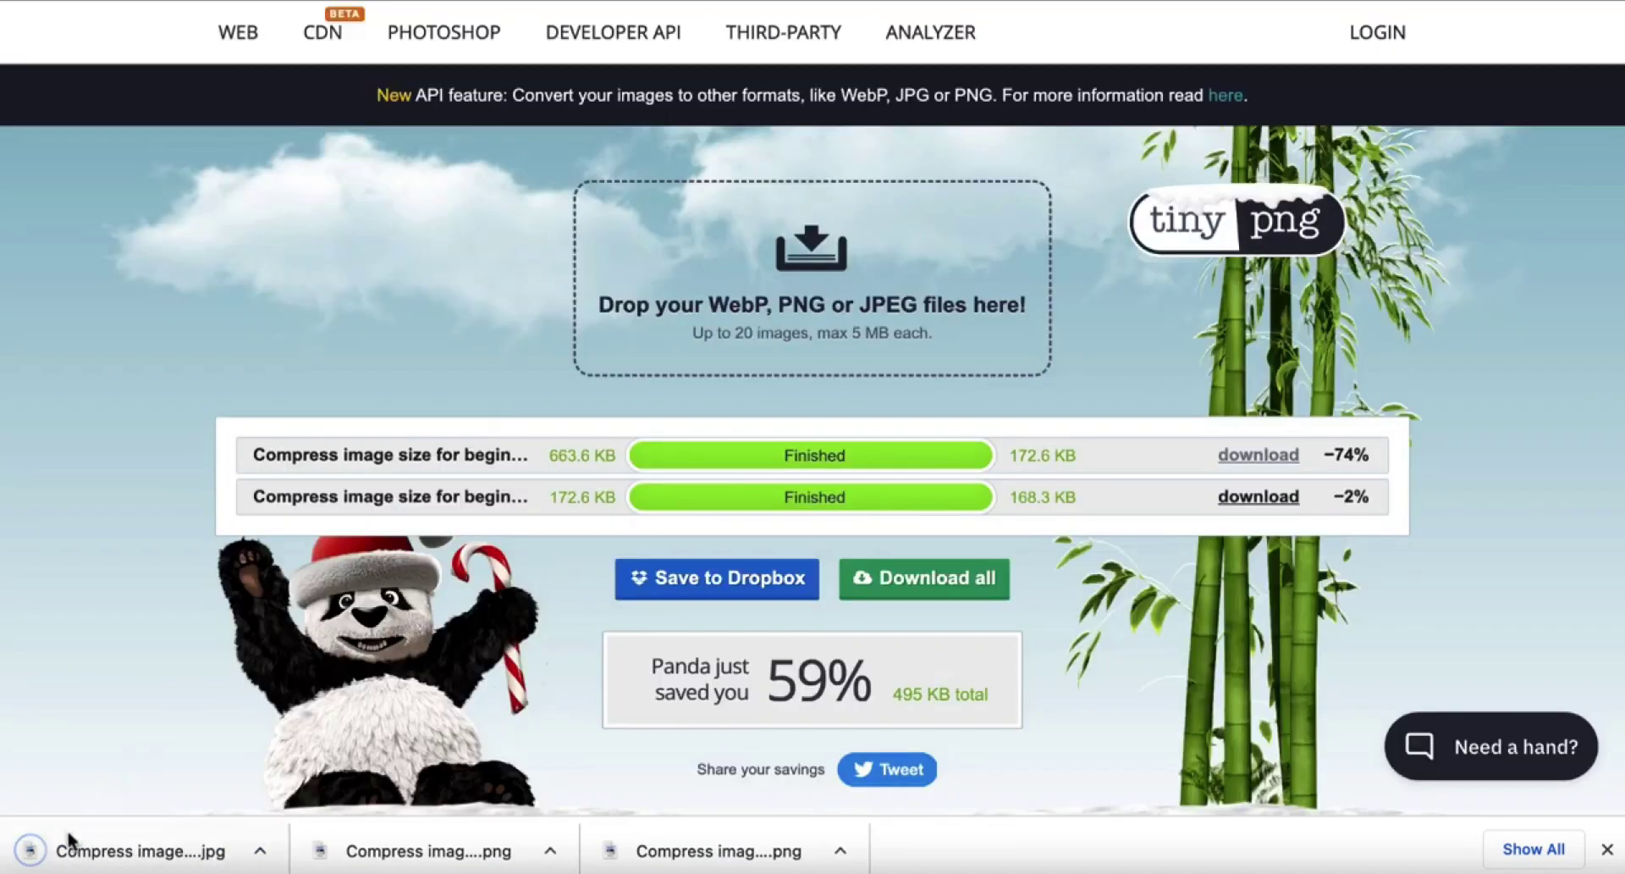
pyautogui.moveTo(74, 842); pyautogui.dragTo(581, 354)
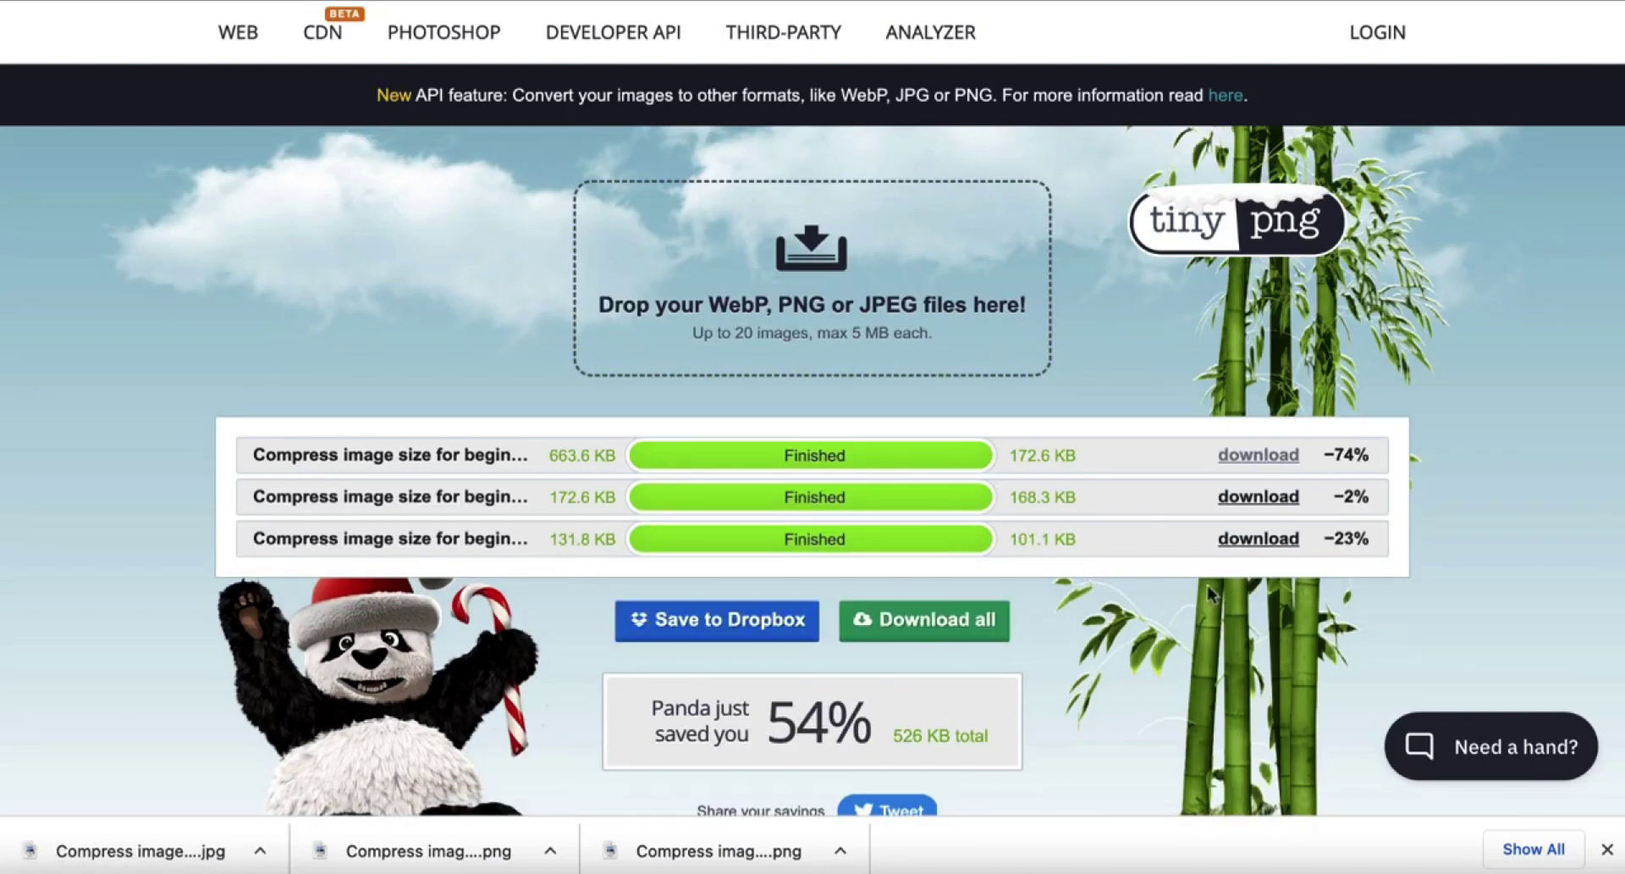
# Download the 101.1 KB compressed JPG from TinyPNG and open it to check
pyautogui.click(1256, 541)
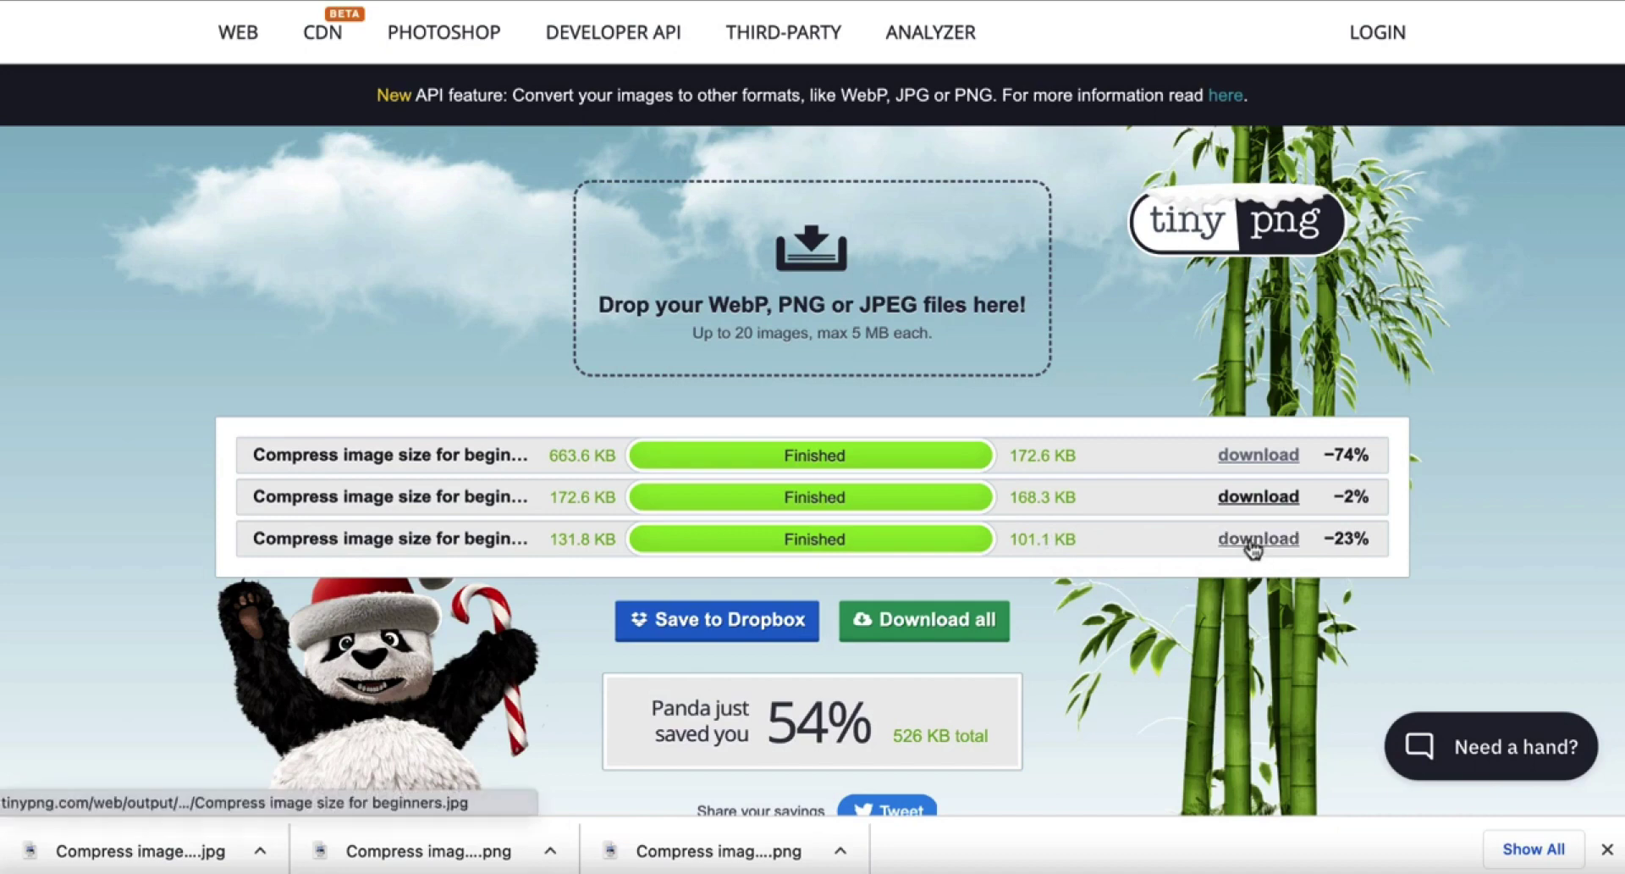
pyautogui.click(110, 846)
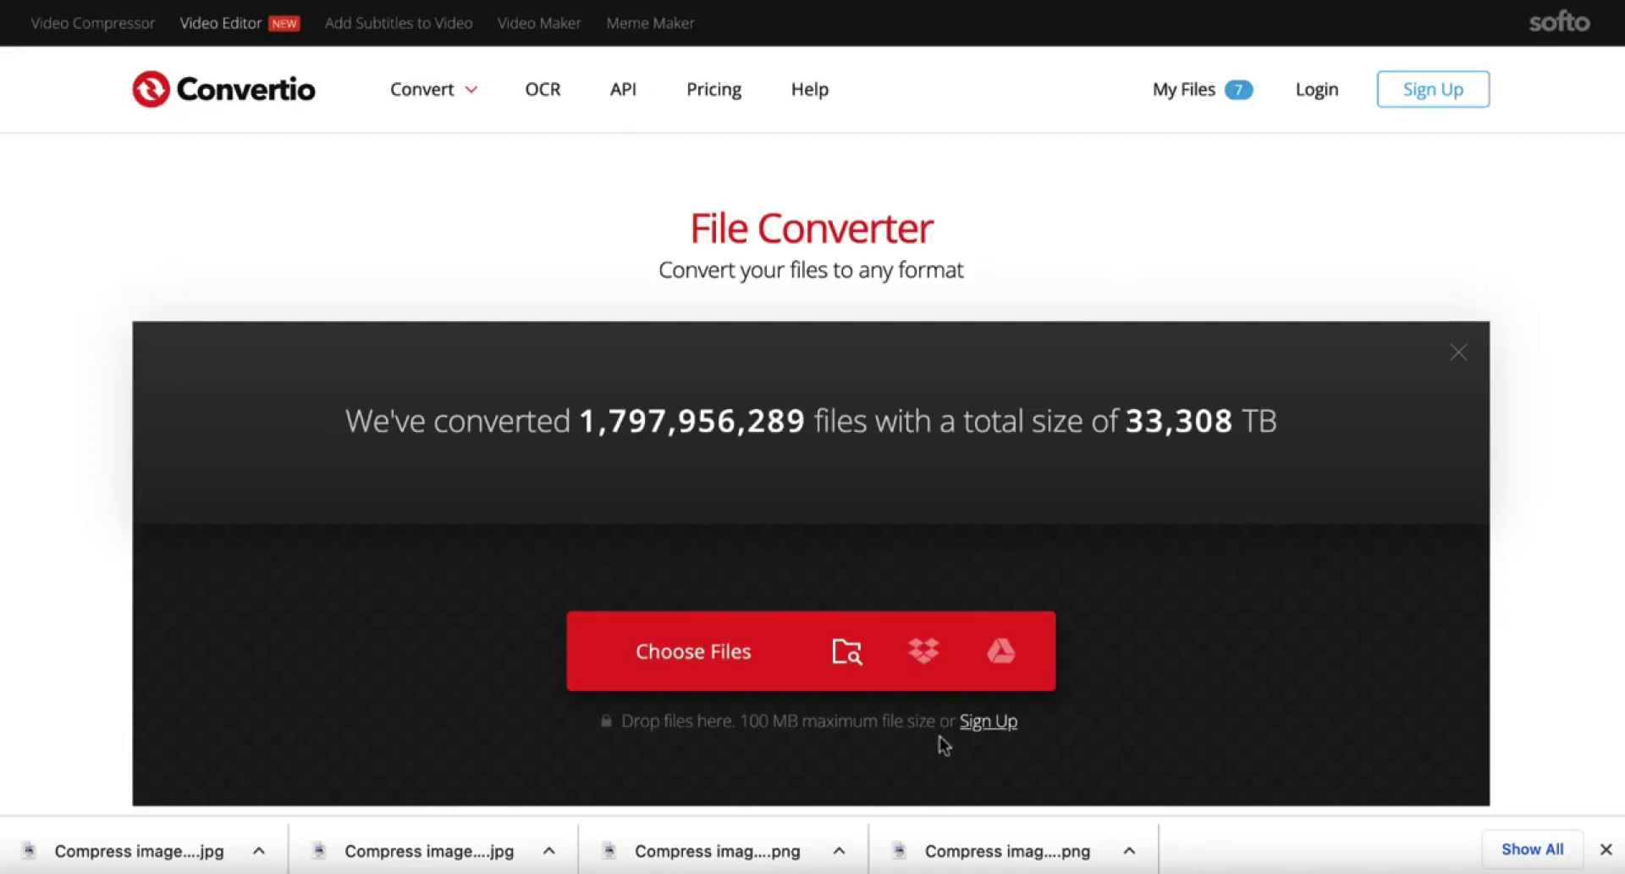
# Convert the thumbnail PNG to a 410 KB WEBP file in Convertio and download it
pyautogui.moveTo(940, 850); pyautogui.dragTo(751, 586)
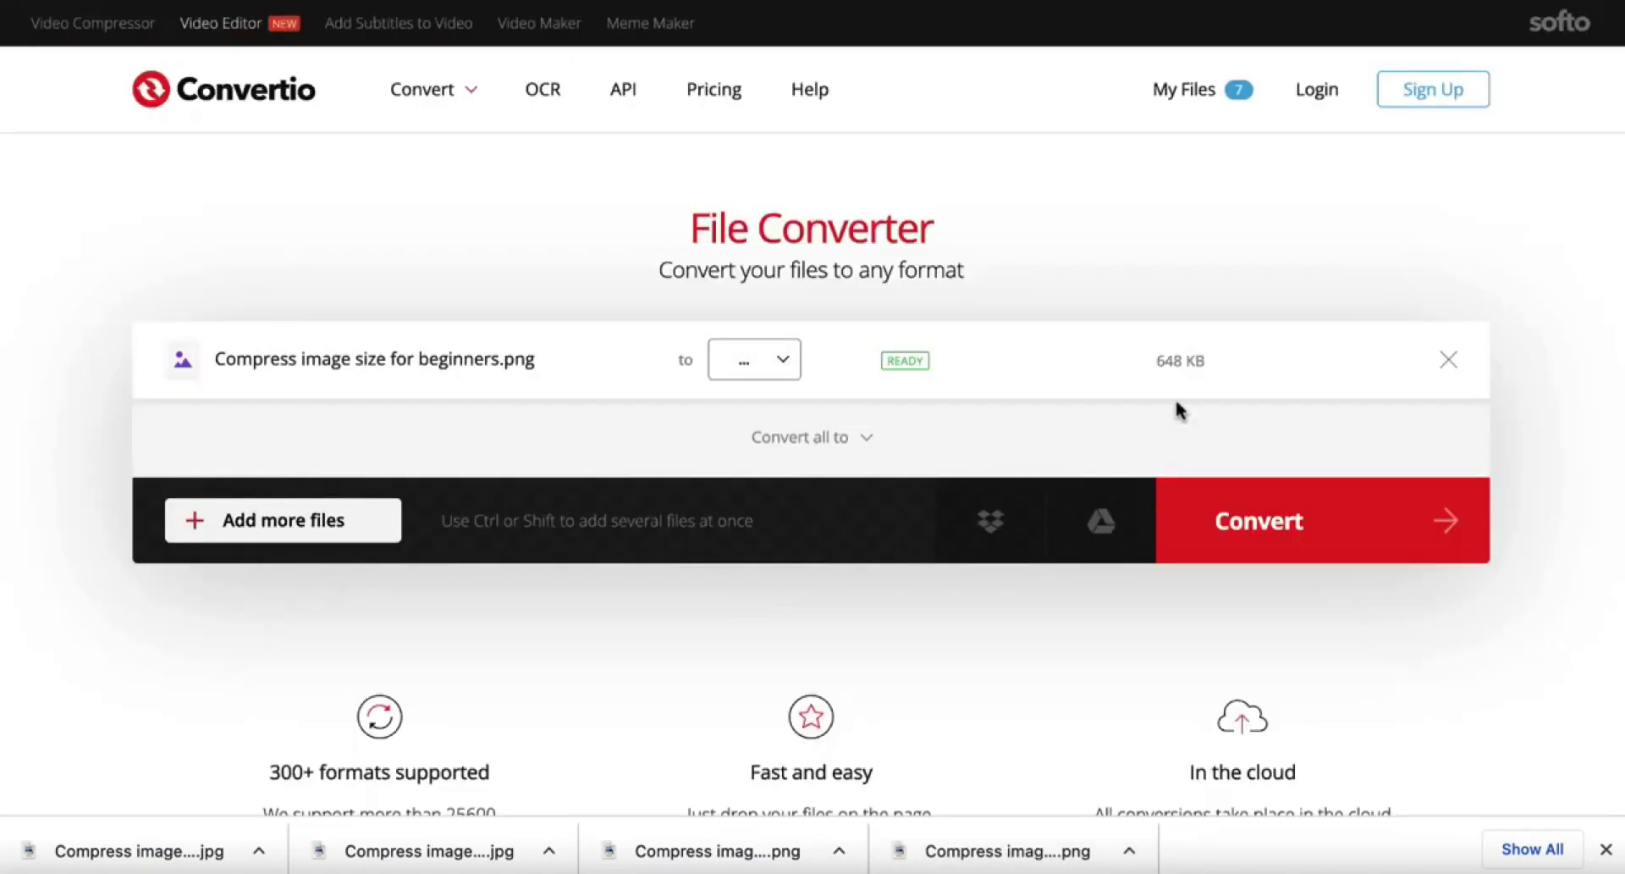
pyautogui.click(786, 359)
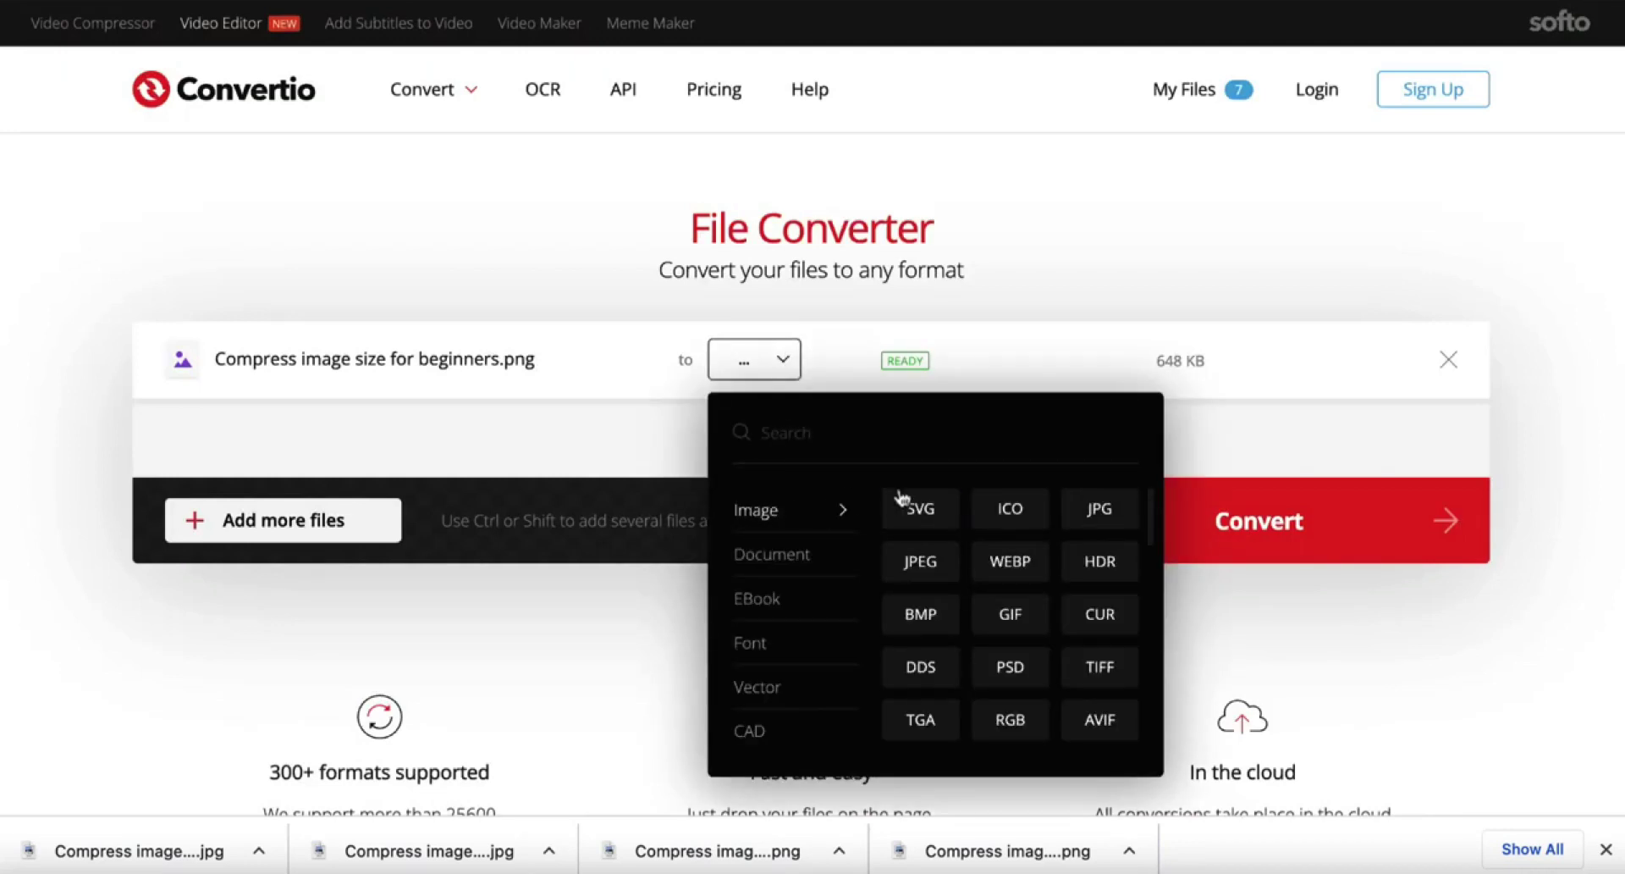
pyautogui.click(1008, 561)
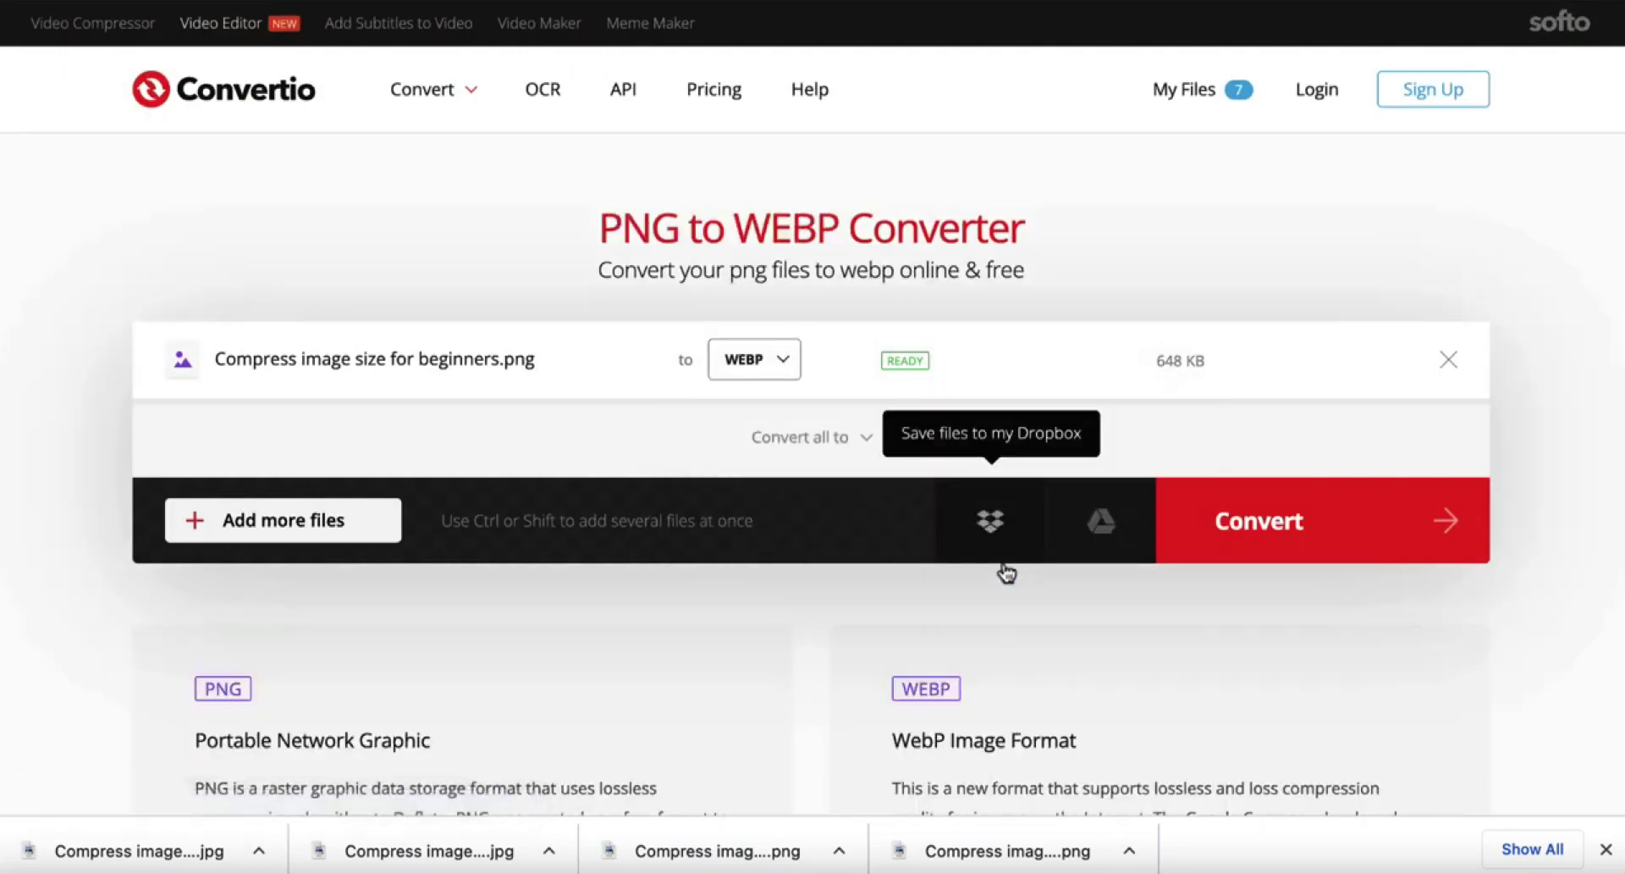
pyautogui.click(1246, 530)
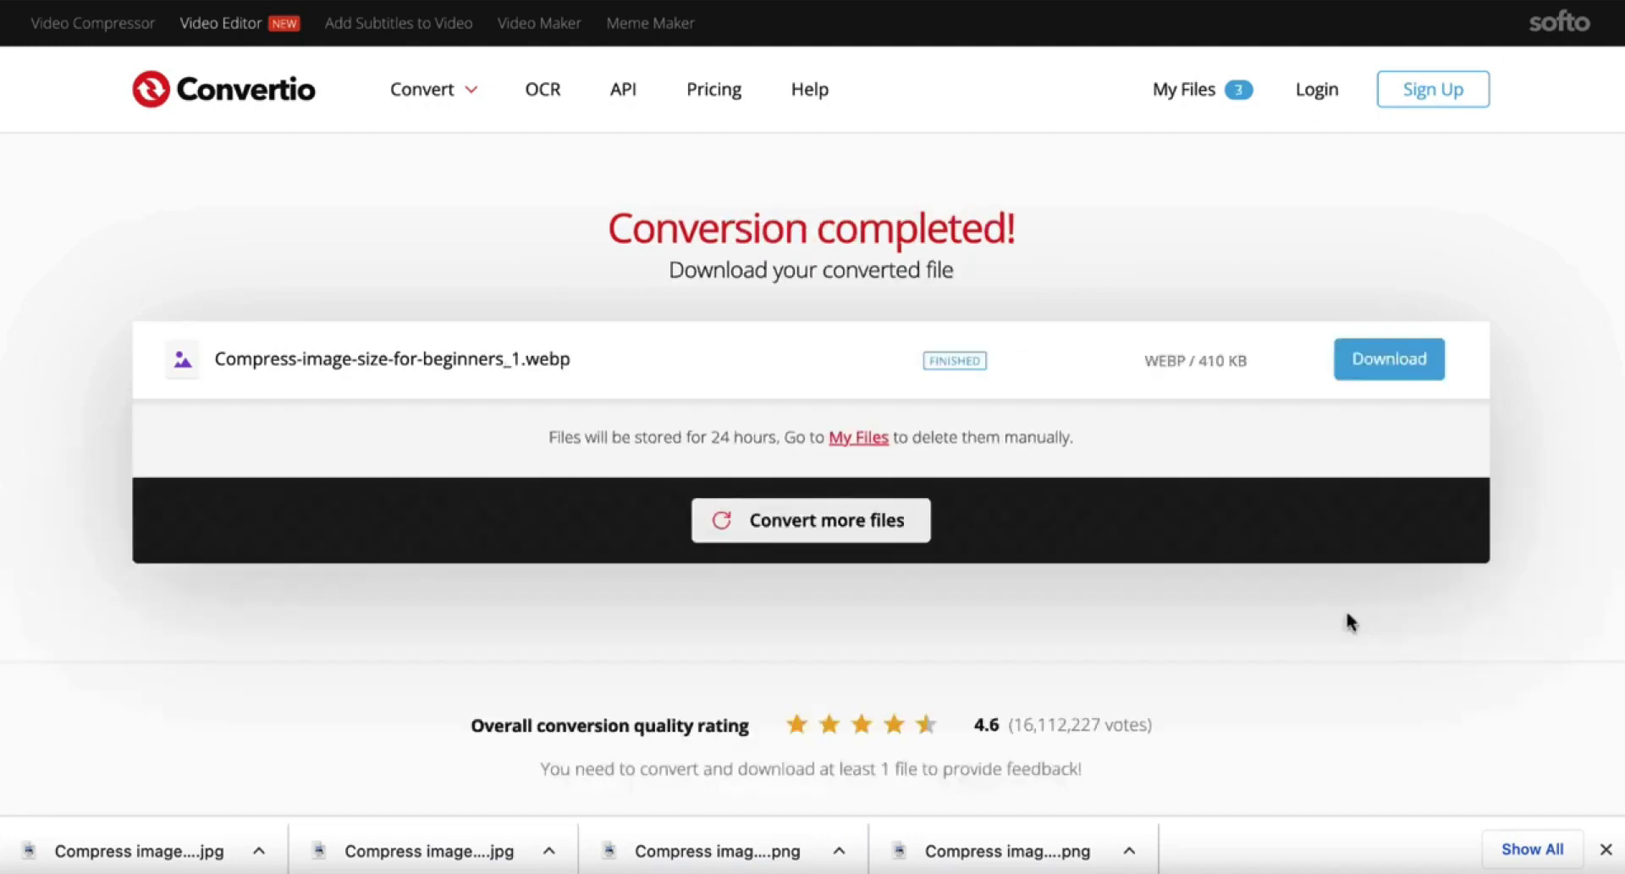
pyautogui.click(1378, 370)
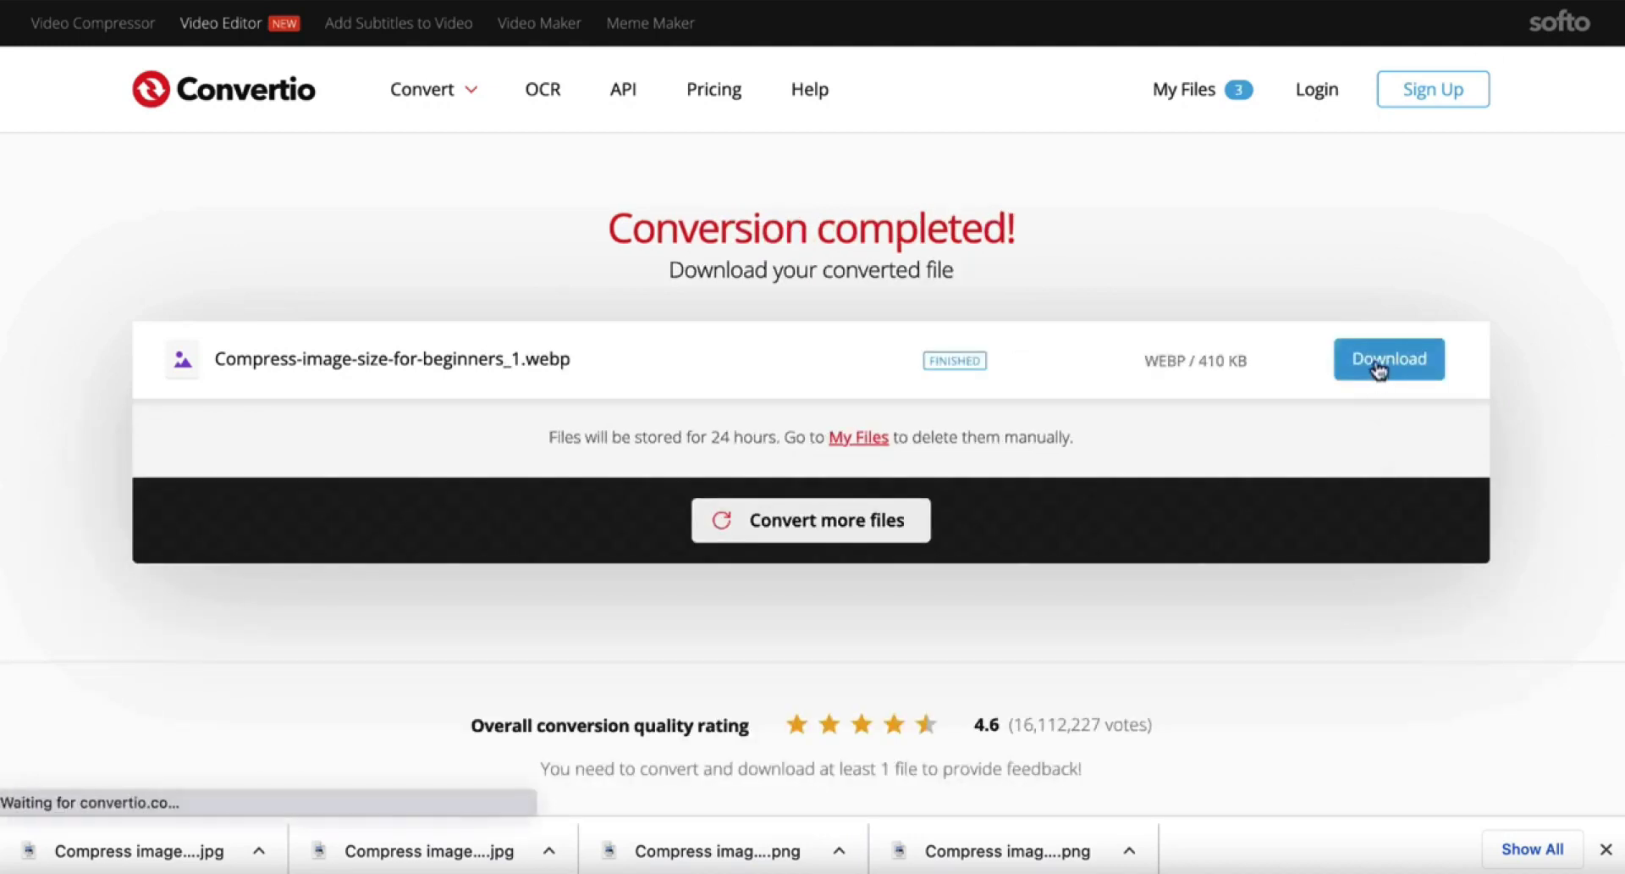
pyautogui.hotkey('ctrl', 'w')
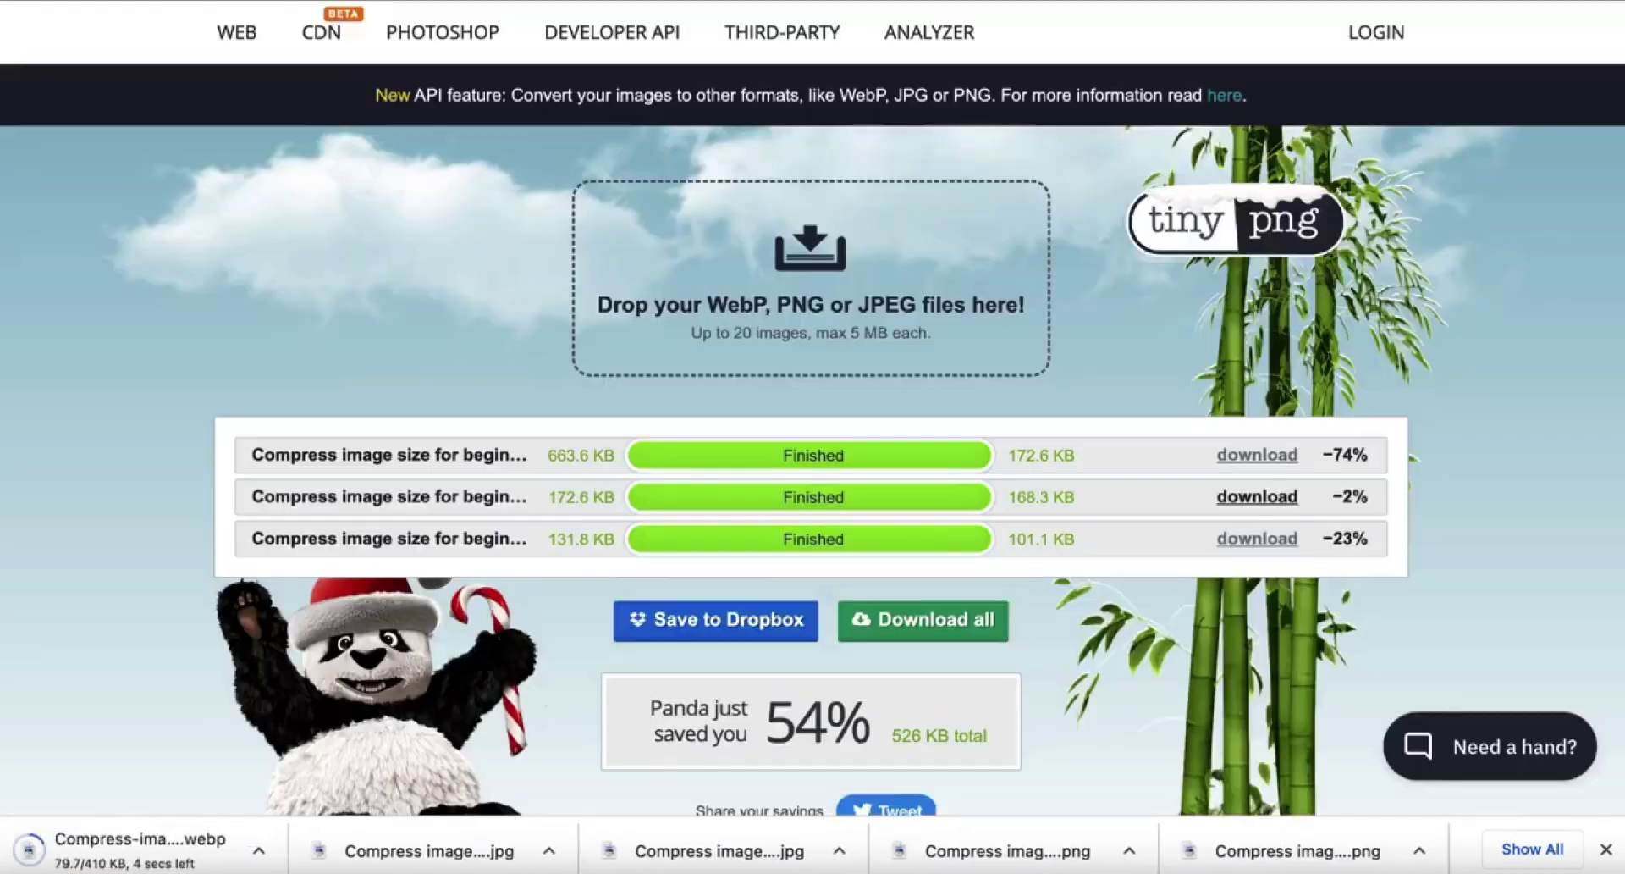
# Compress the WEBP from 419.3 KB to 56.3 KB in TinyPNG, then download and open it
pyautogui.moveTo(29, 846); pyautogui.dragTo(753, 257)
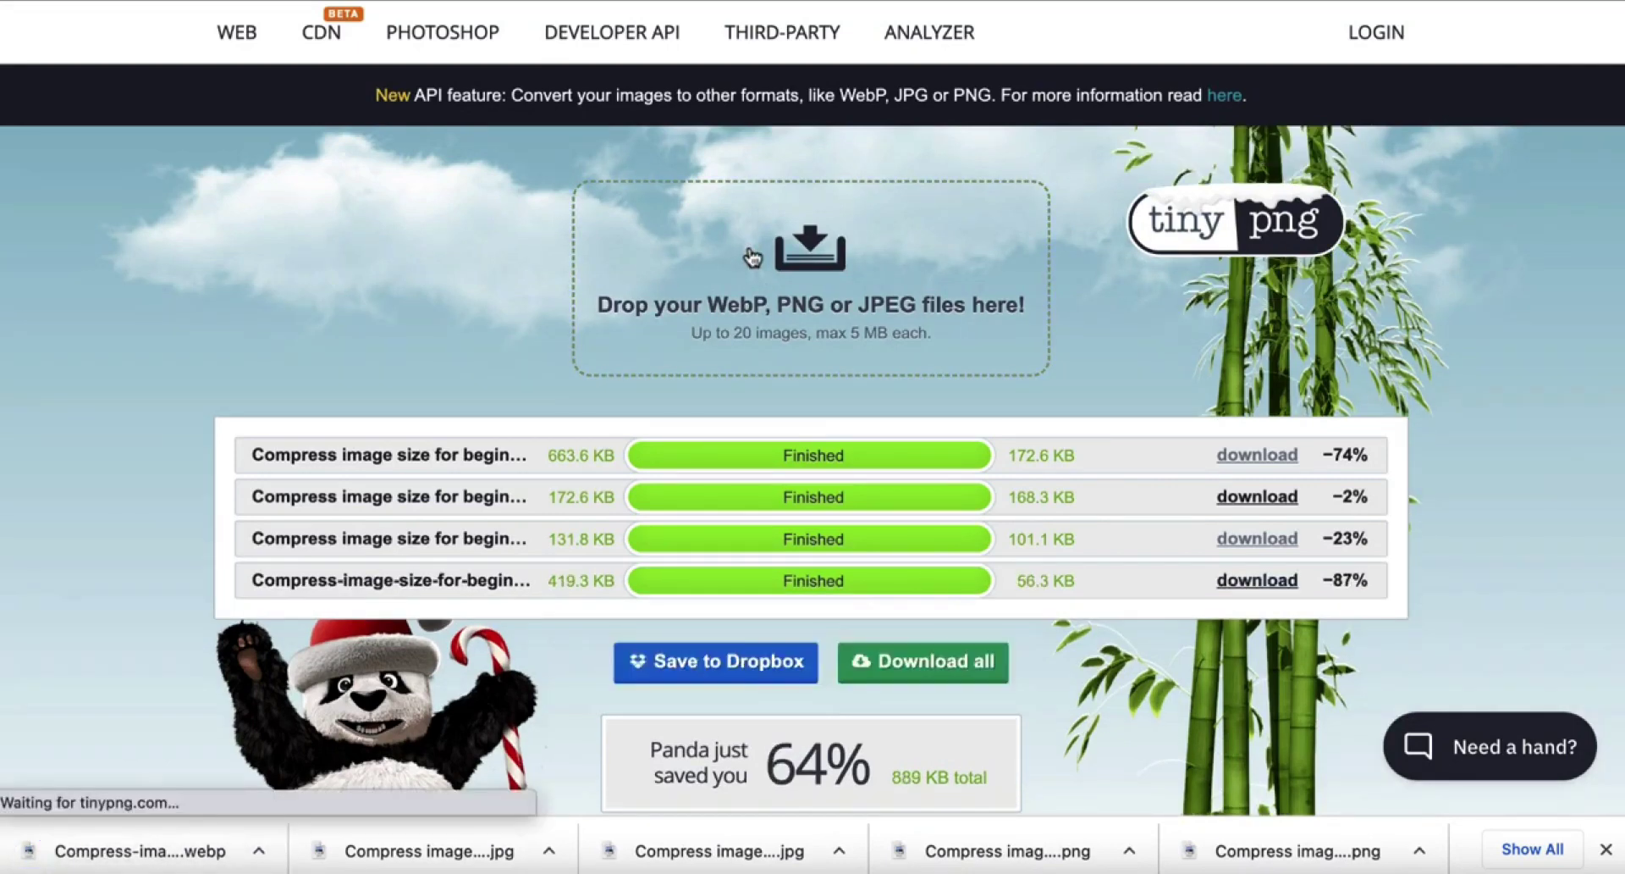
pyautogui.click(1259, 584)
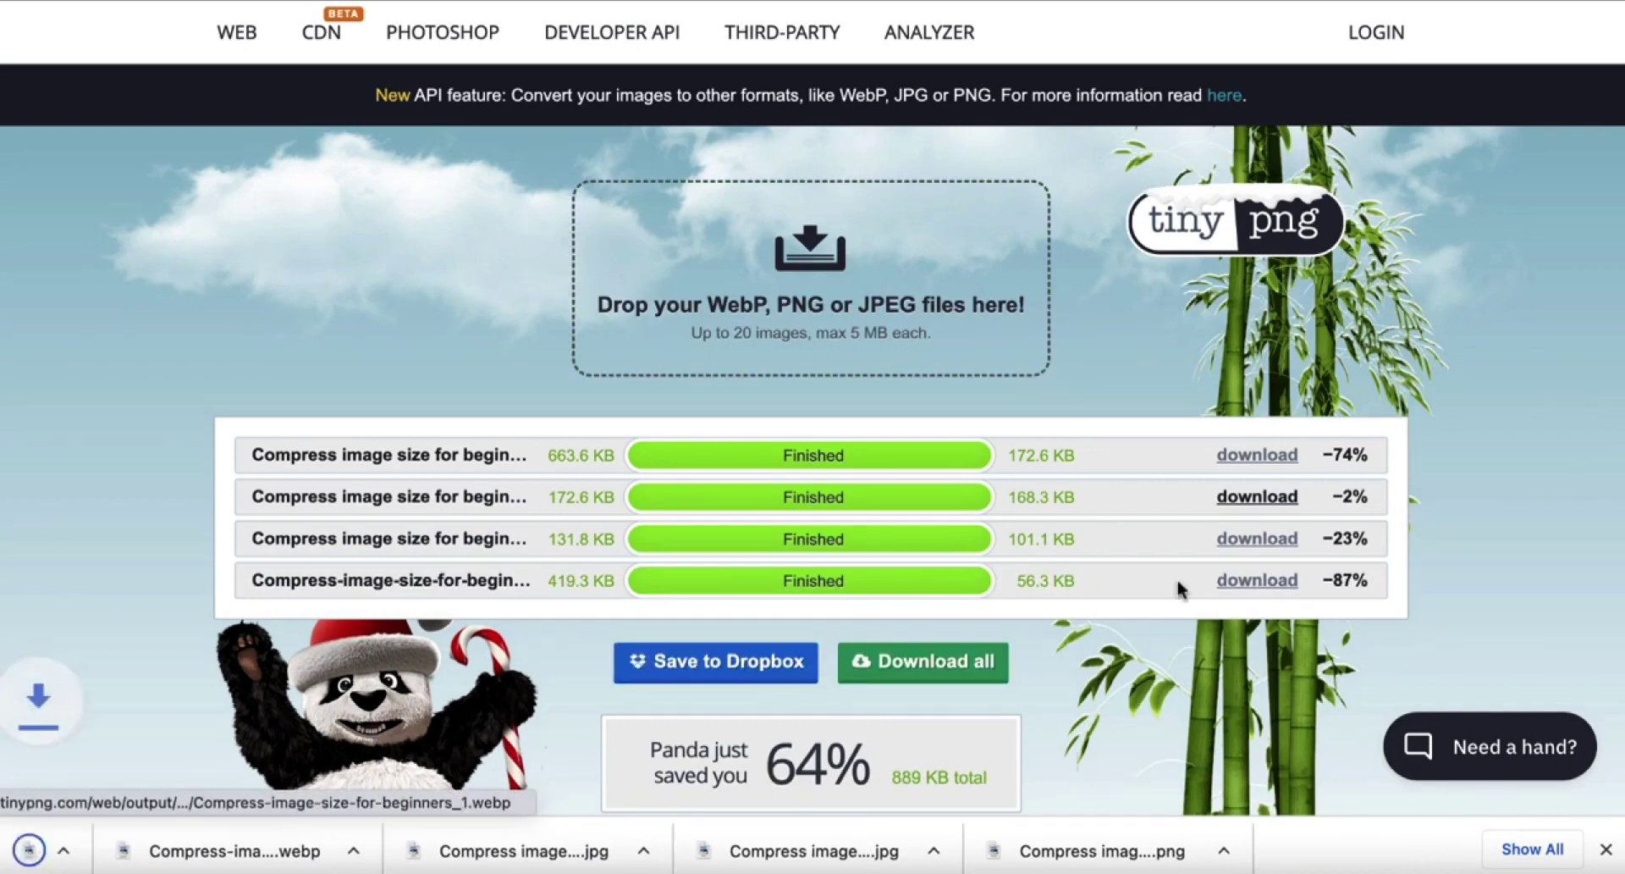
pyautogui.click(152, 851)
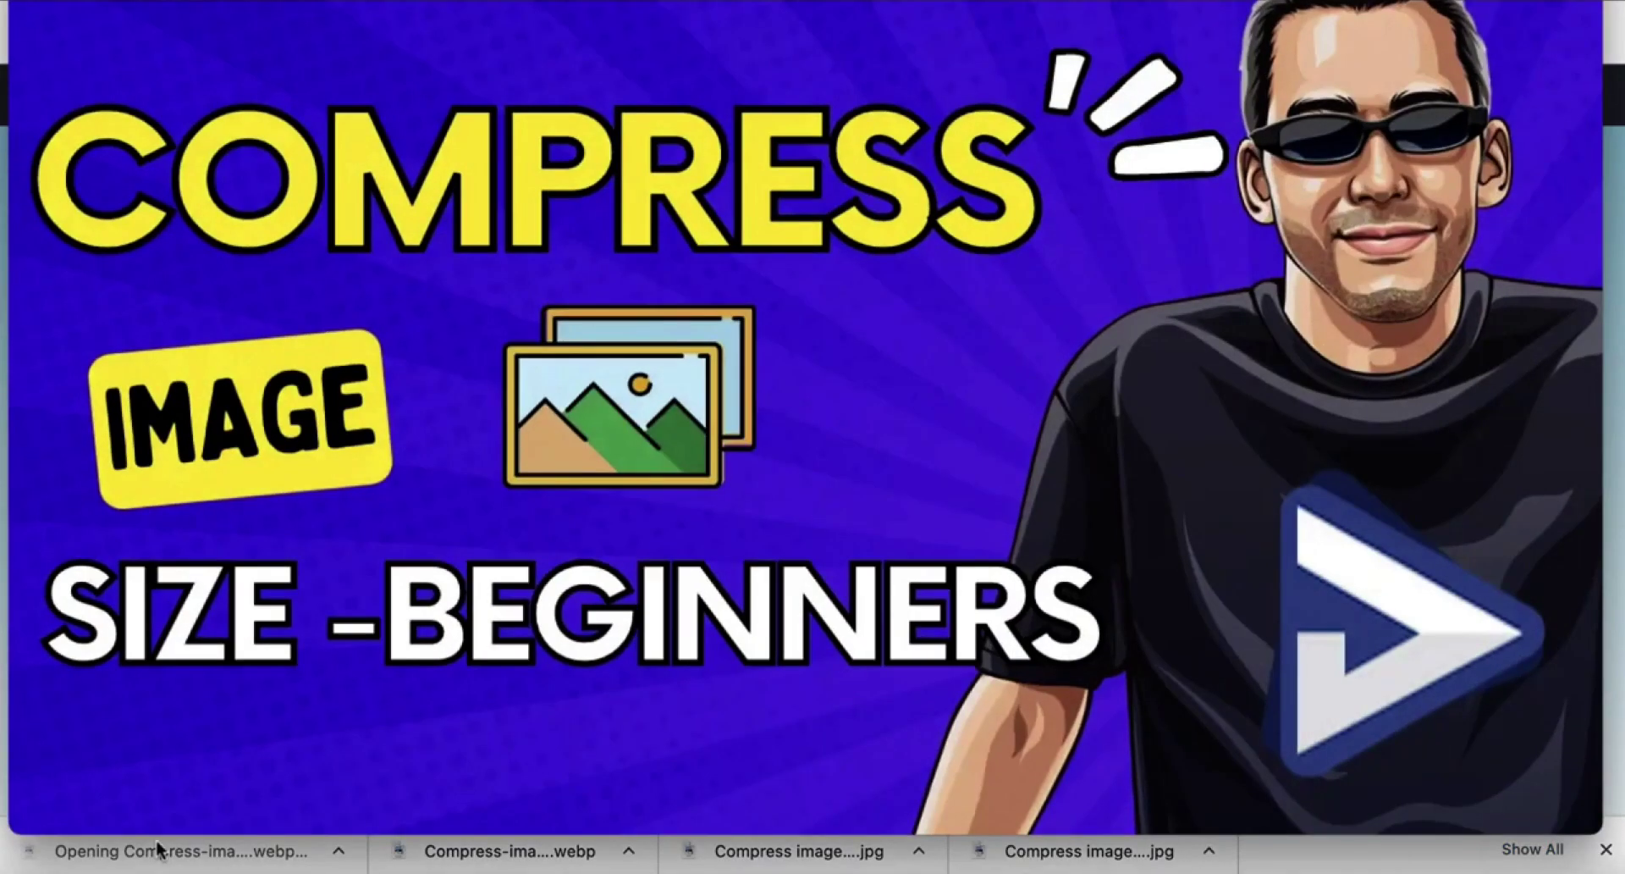